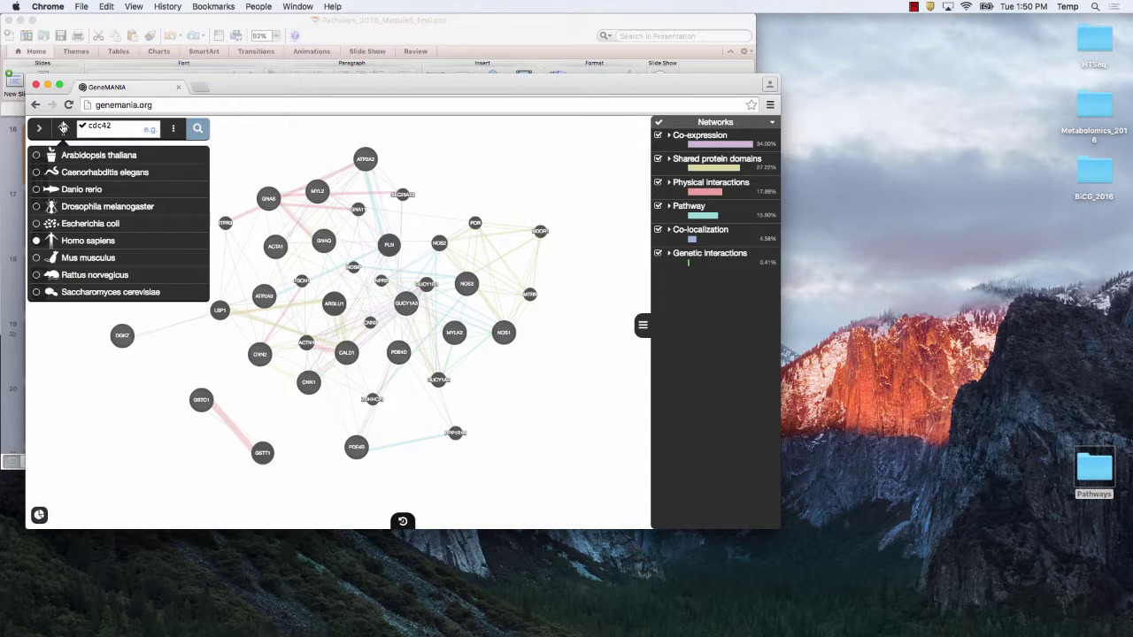
Replace the Homo sapiens gene query with cdc42 and run the search
left_click(63, 128)
left_click(111, 132)
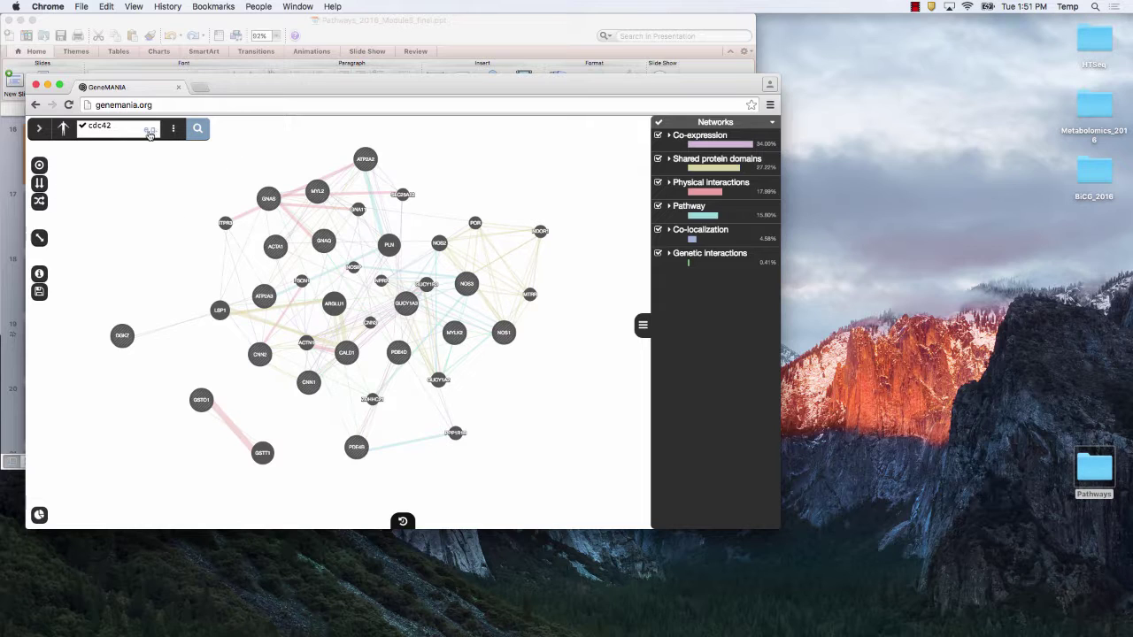
type("MRE11A RAD51 MLH1 MSH2 DMC1 RAD51AP1 RAD50 MSH6 XRCC3 PCNA XRCC2")
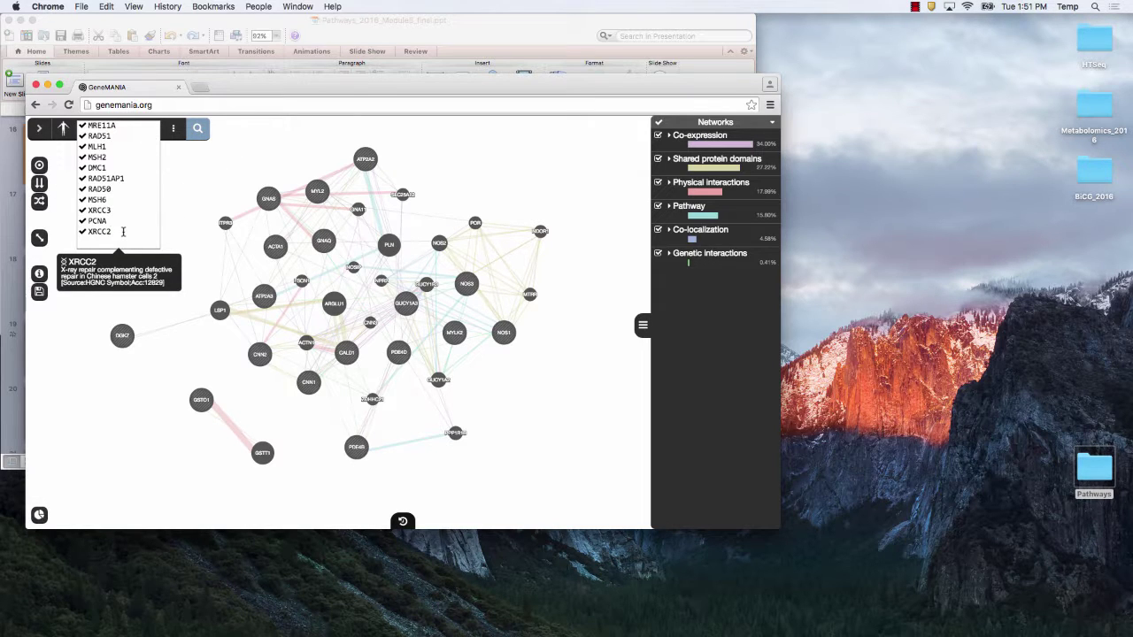
left_click_drag(119, 234, 82, 125)
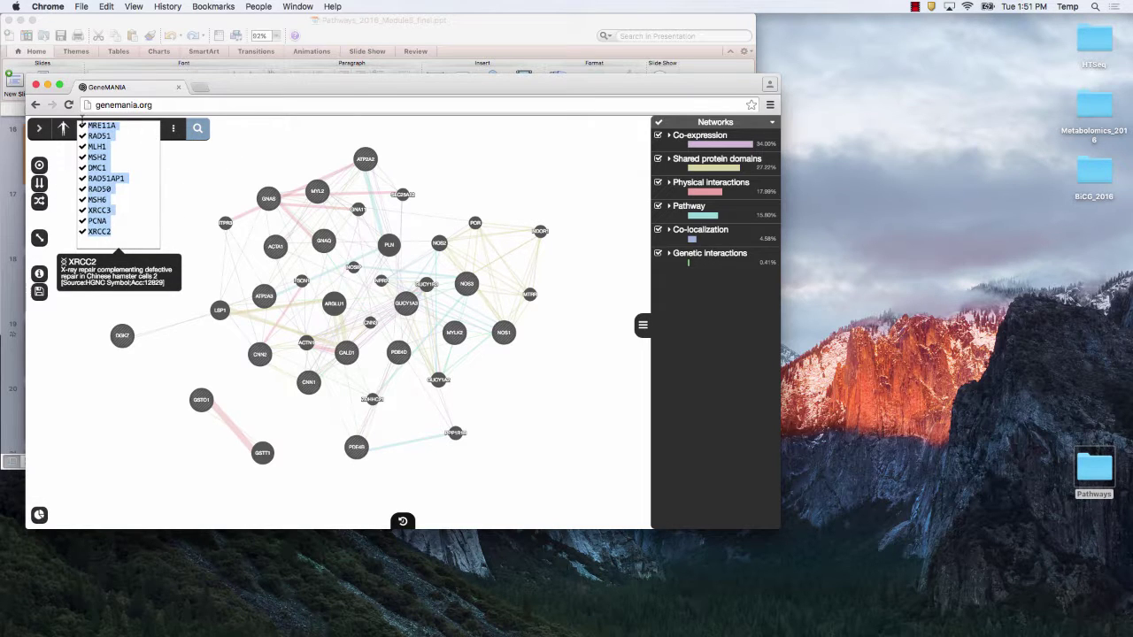
type("cdc42")
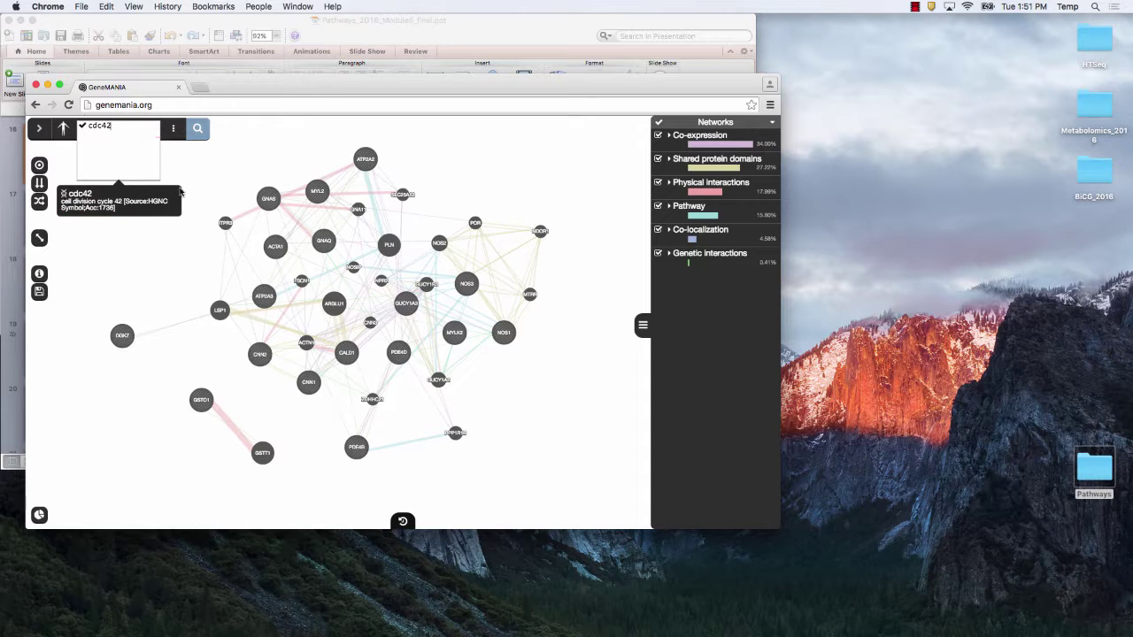
left_click(199, 129)
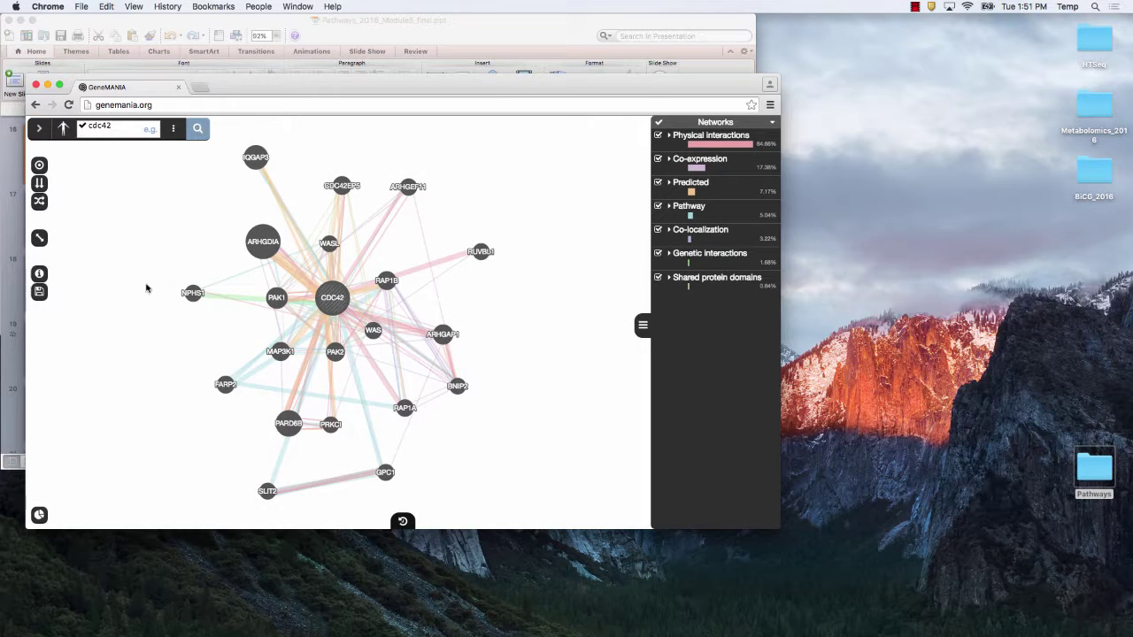
Select the CDC42 node, nudging it slightly, to emphasise its interactions
left_click(337, 303)
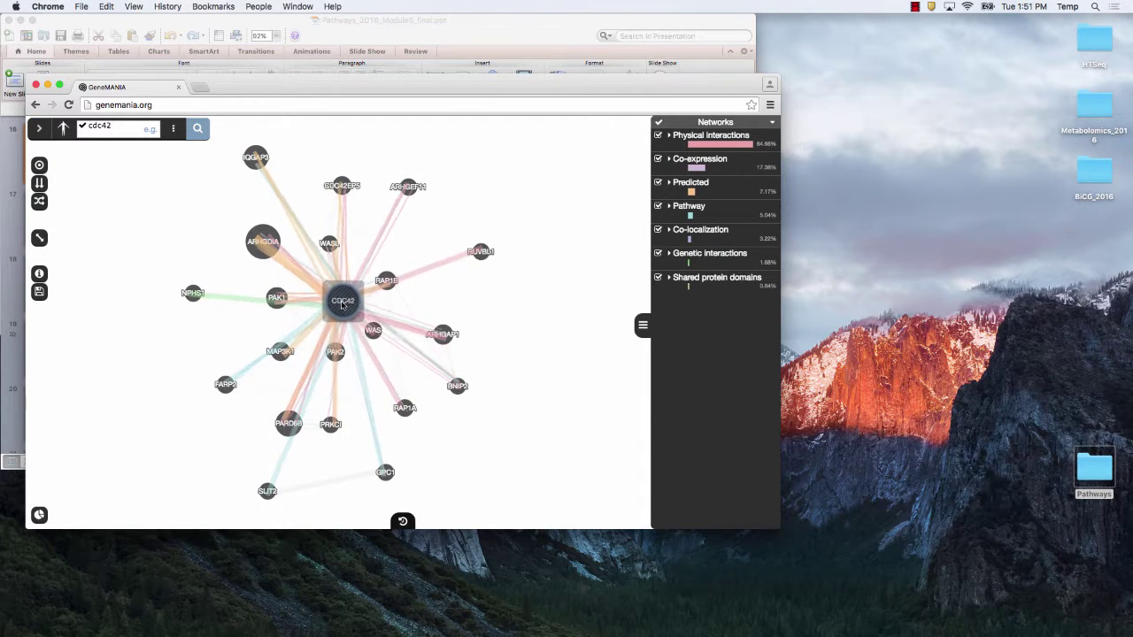
left_click_drag(343, 305, 330, 296)
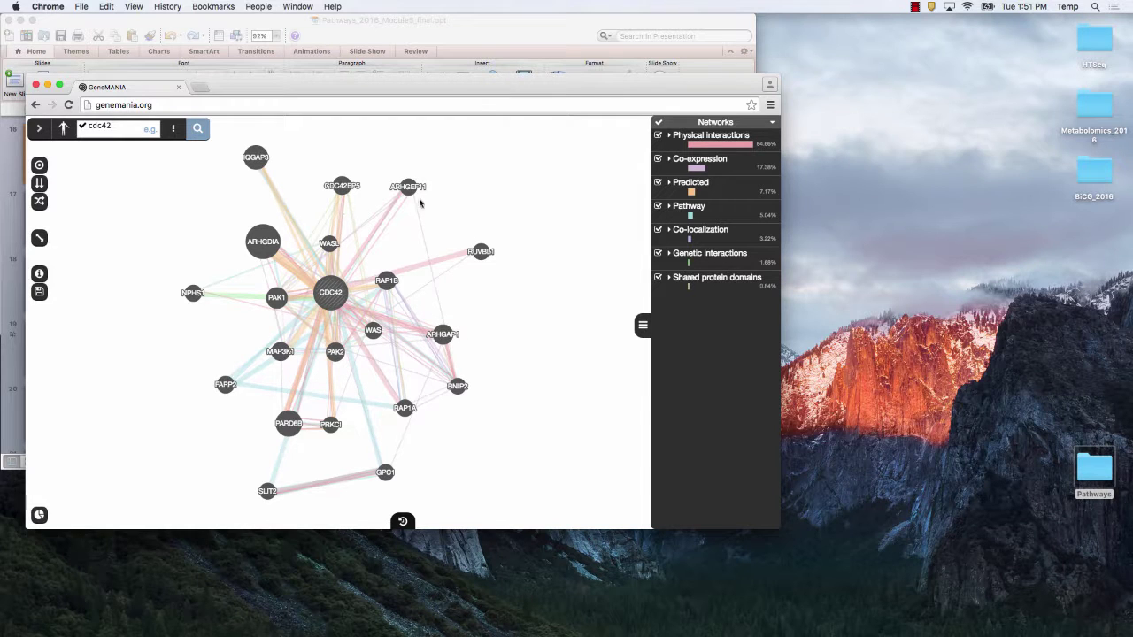
left_click(329, 291)
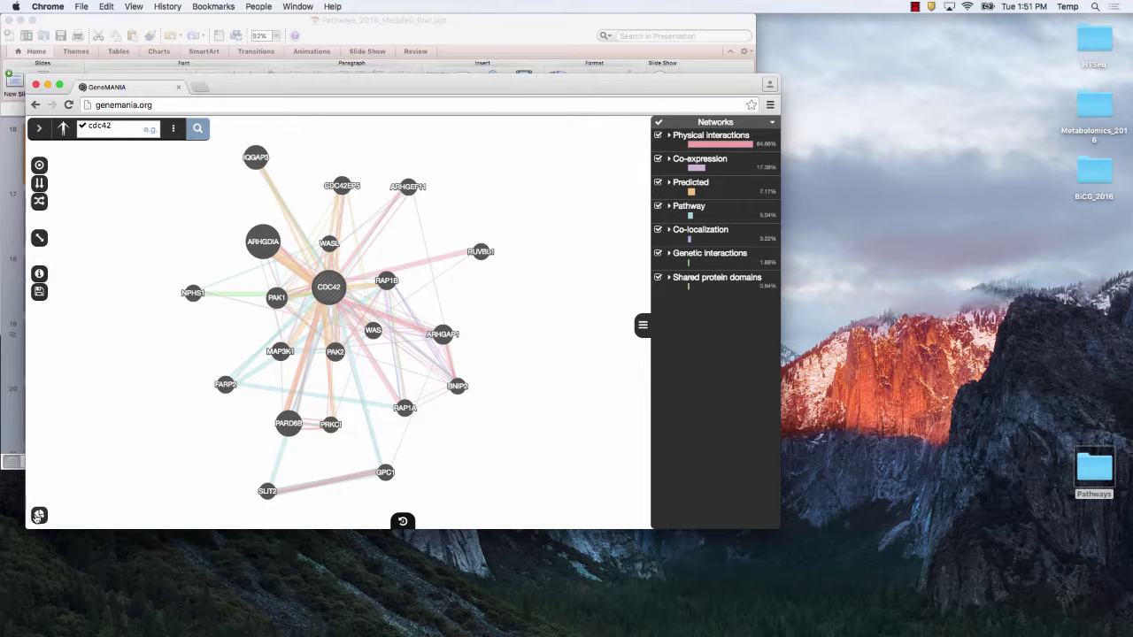
Show the enriched functions table, topped by positive regulation of cell projection organization (FDR 3.59e-7, 7/111)
left_click(40, 515)
scroll(88, 298, "down", 1)
scroll(88, 297, "up", 2)
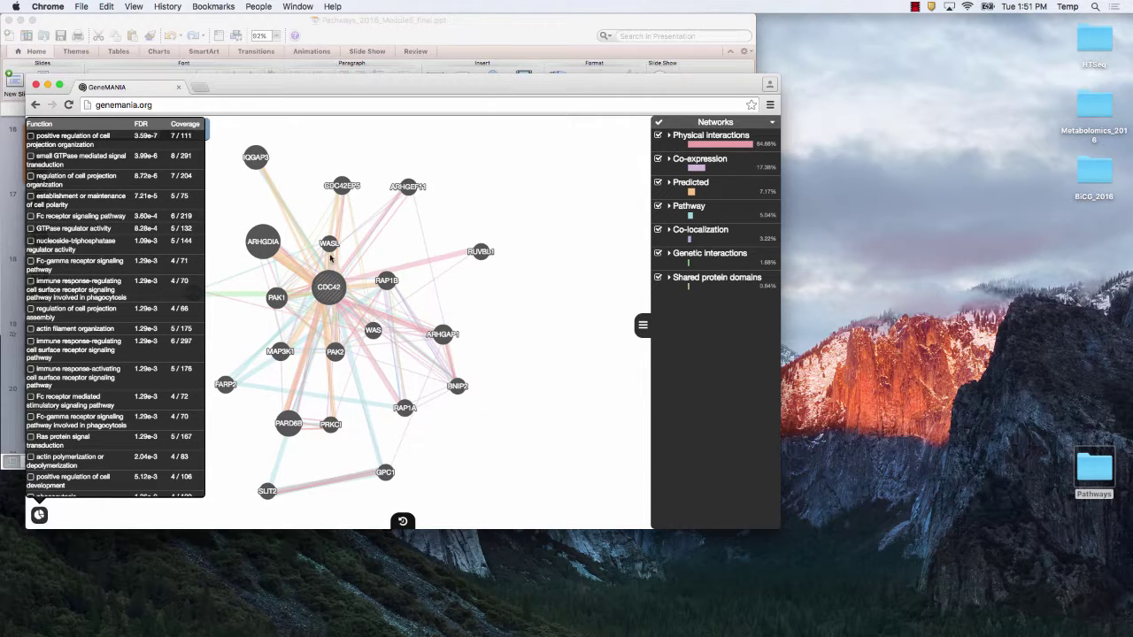
Colour CDC42's network by positive regulation of cell projection organization, GTPase regulator activity and regulation of cell projection assembly
left_click(332, 303)
left_click(33, 139)
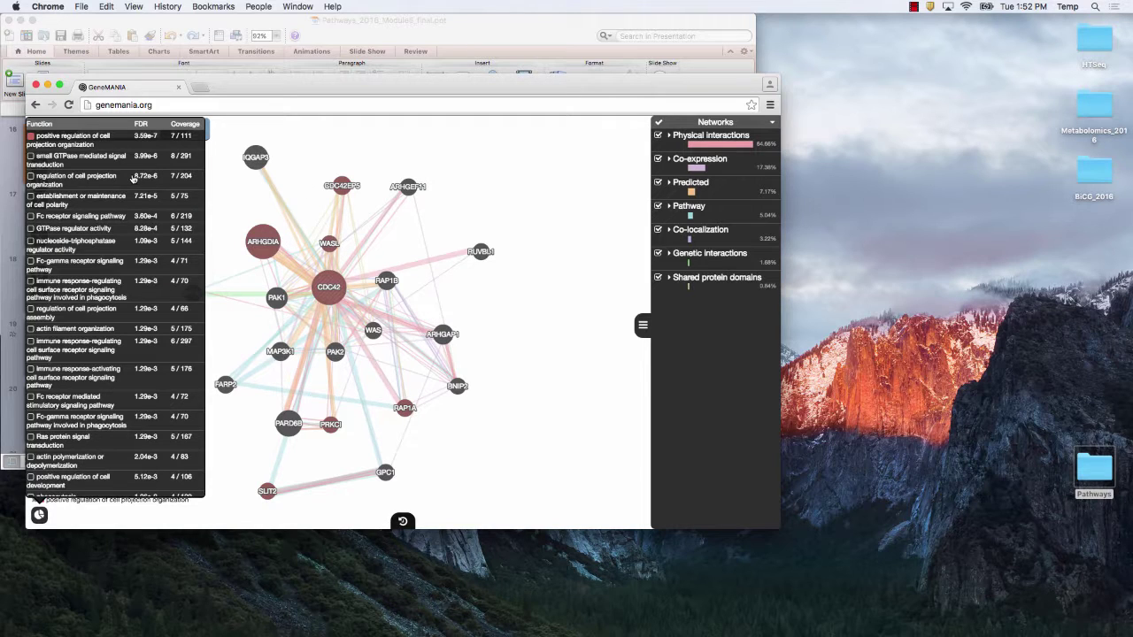
left_click(31, 229)
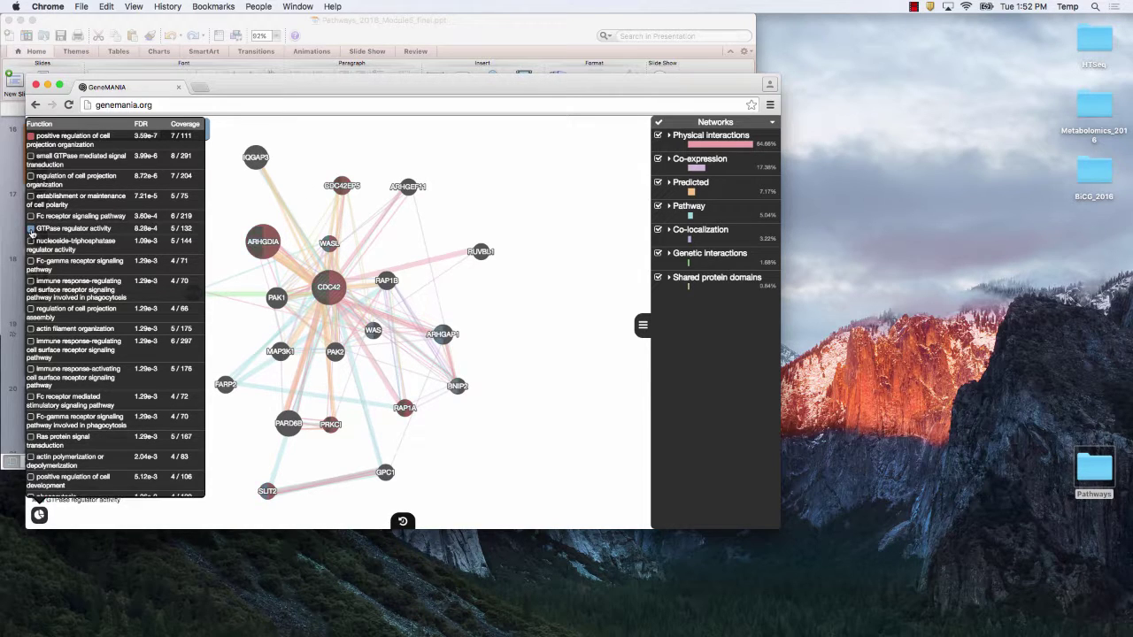
left_click(31, 310)
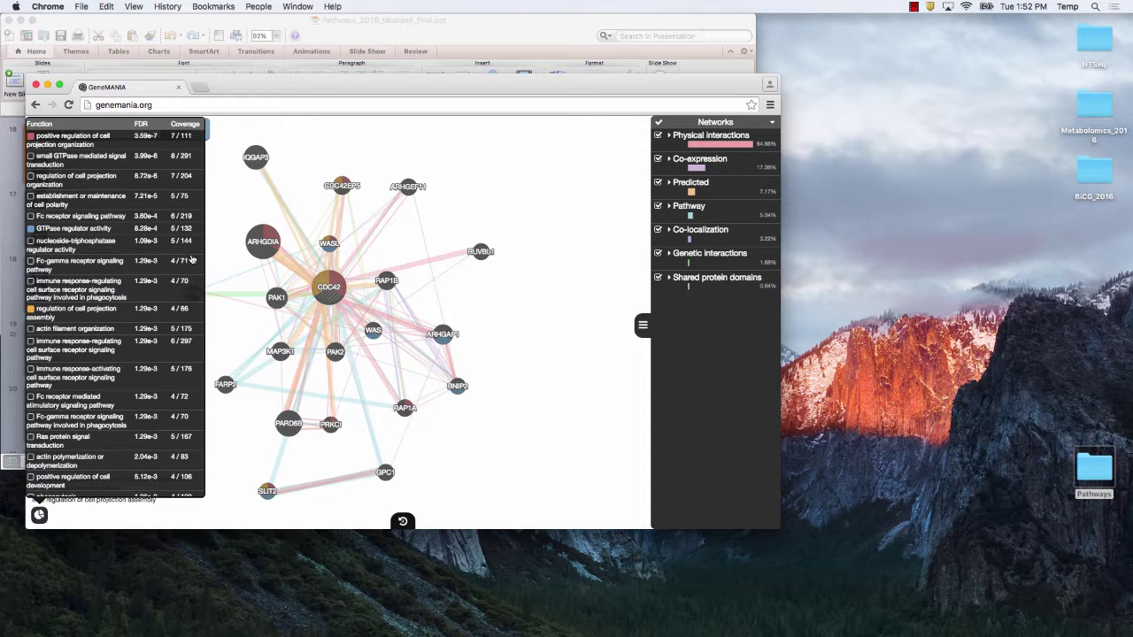
left_click(328, 286)
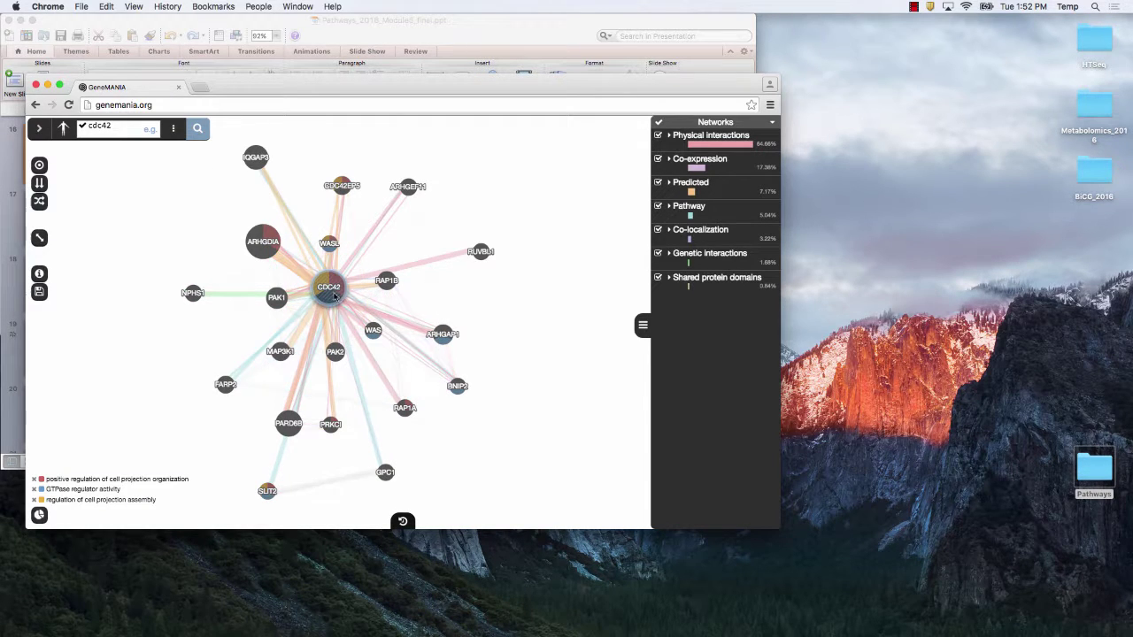
left_click(253, 341)
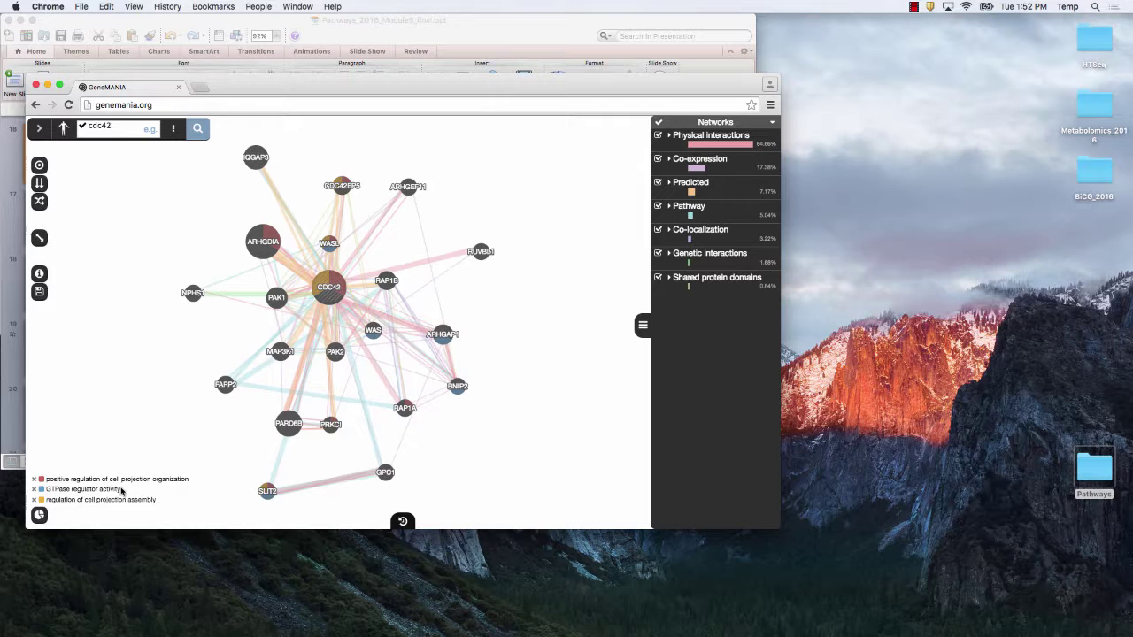
left_click(116, 126)
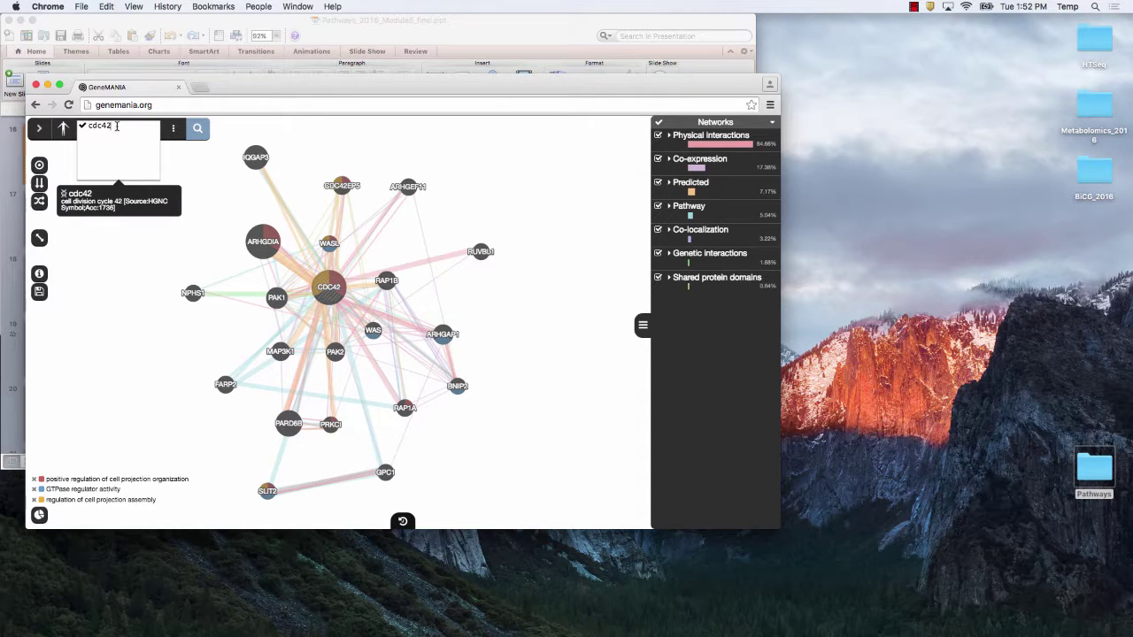
key("BackSpace")
key("BackSpace")
key("BackSpace")
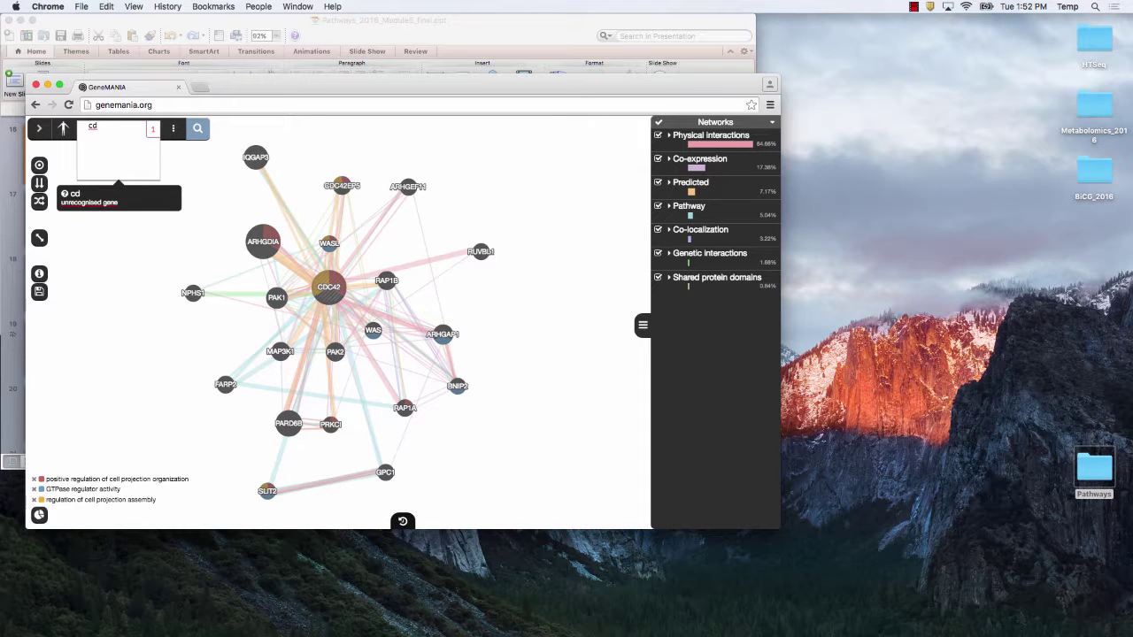
key("BackSpace")
type("MRE11A RAD51 MLH1 MSH2 DMC1 RAD51AP1 RAD50 MSH6 XRCC3 PCNA XRCC2")
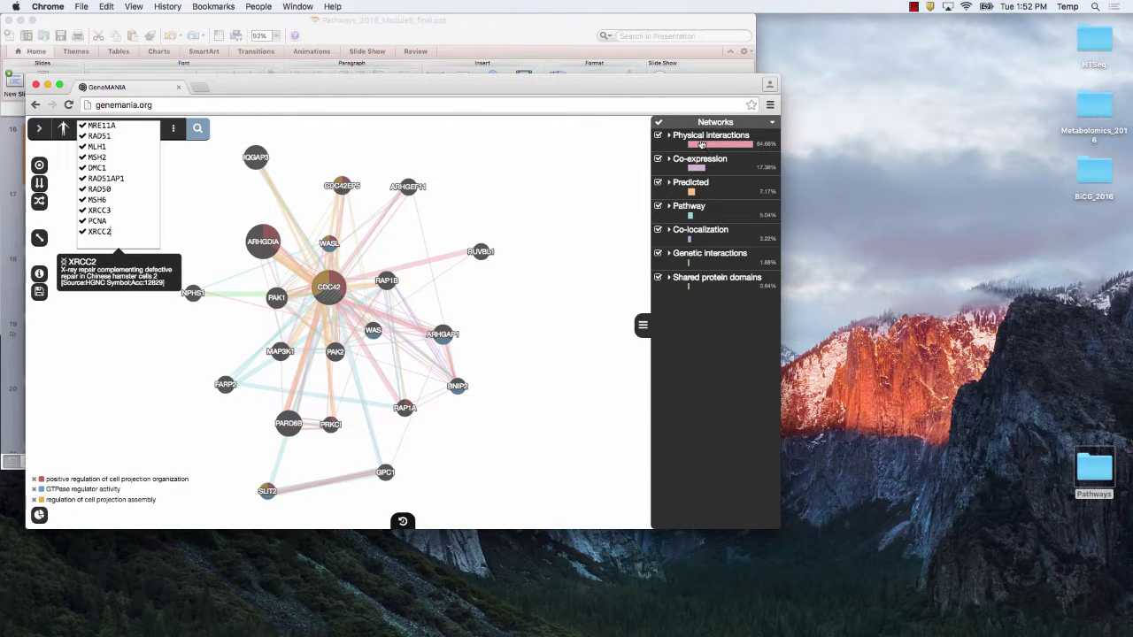
mouse_move(699, 140)
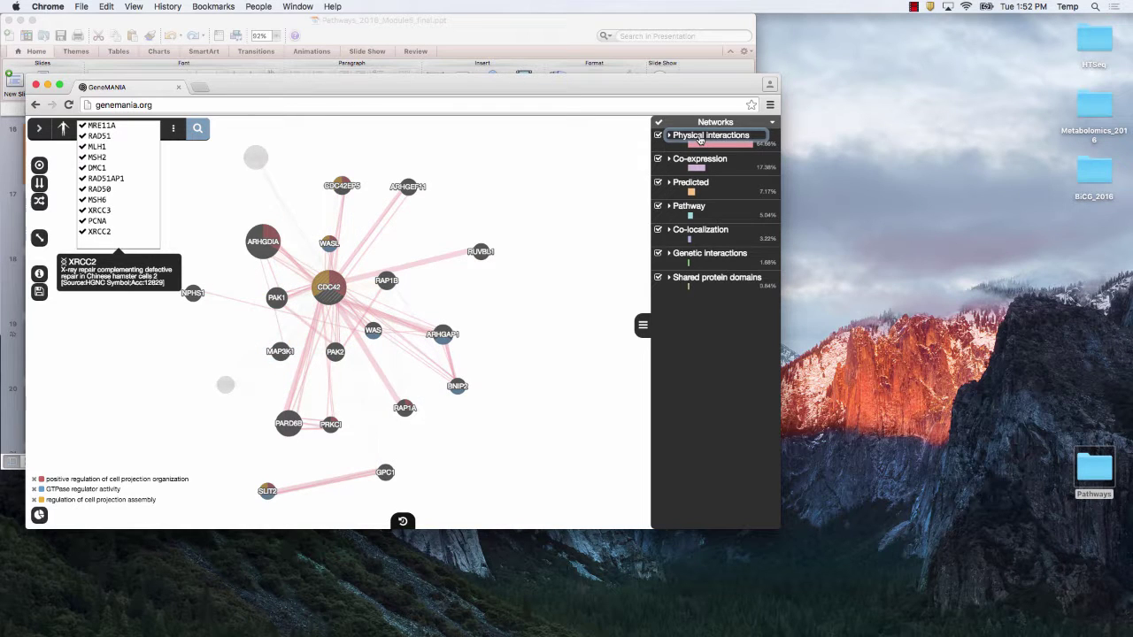
left_click(110, 132)
key("super+a")
type("cdc")
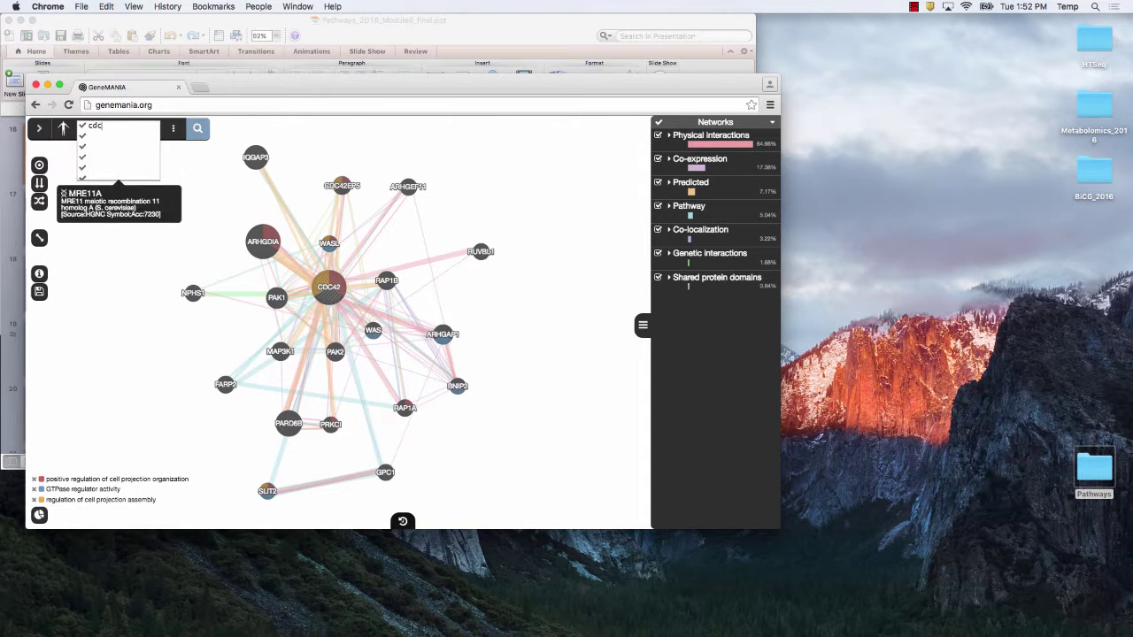
type("42")
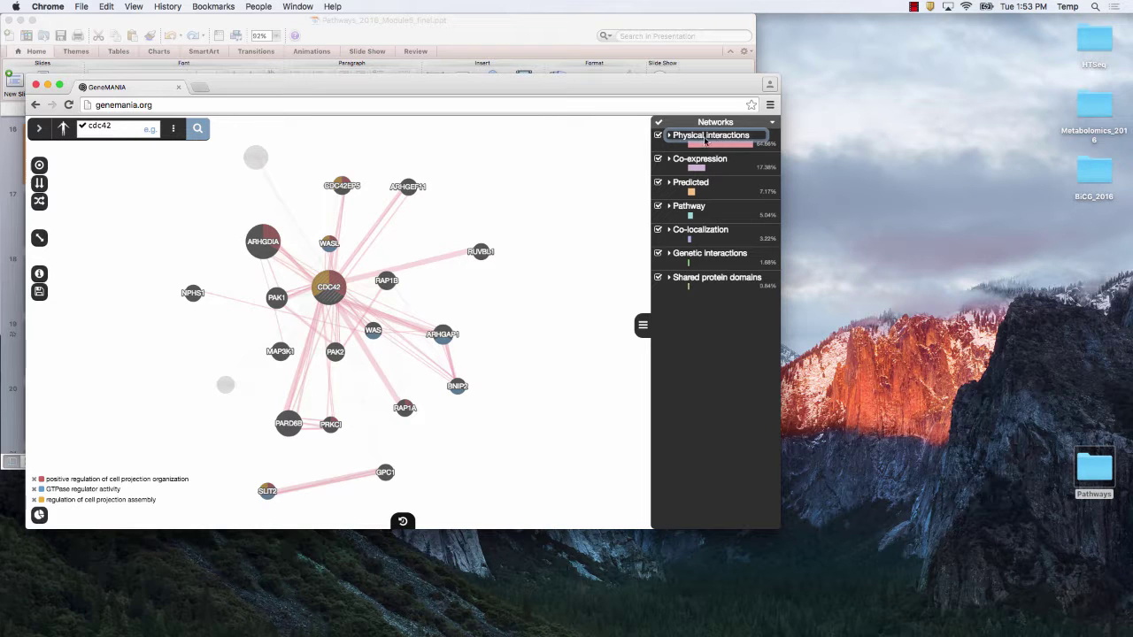
Expand Co-expression and show the Wang-Maris-2006 neuroblastoma dataset's details (264,234 GEO interactions)
left_click(670, 137)
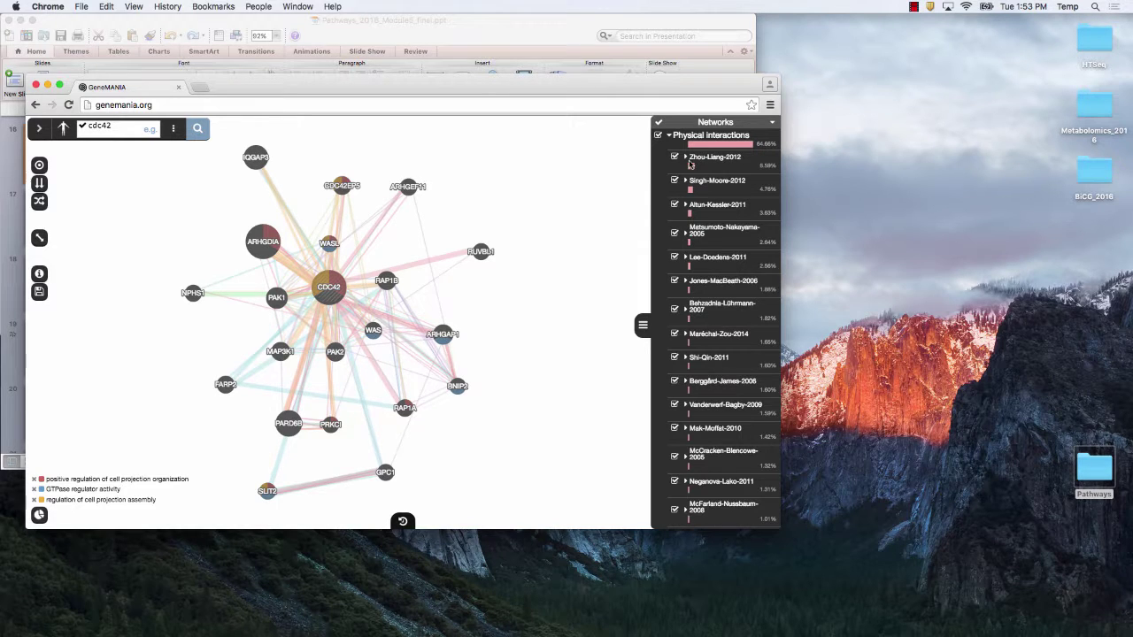
left_click(670, 137)
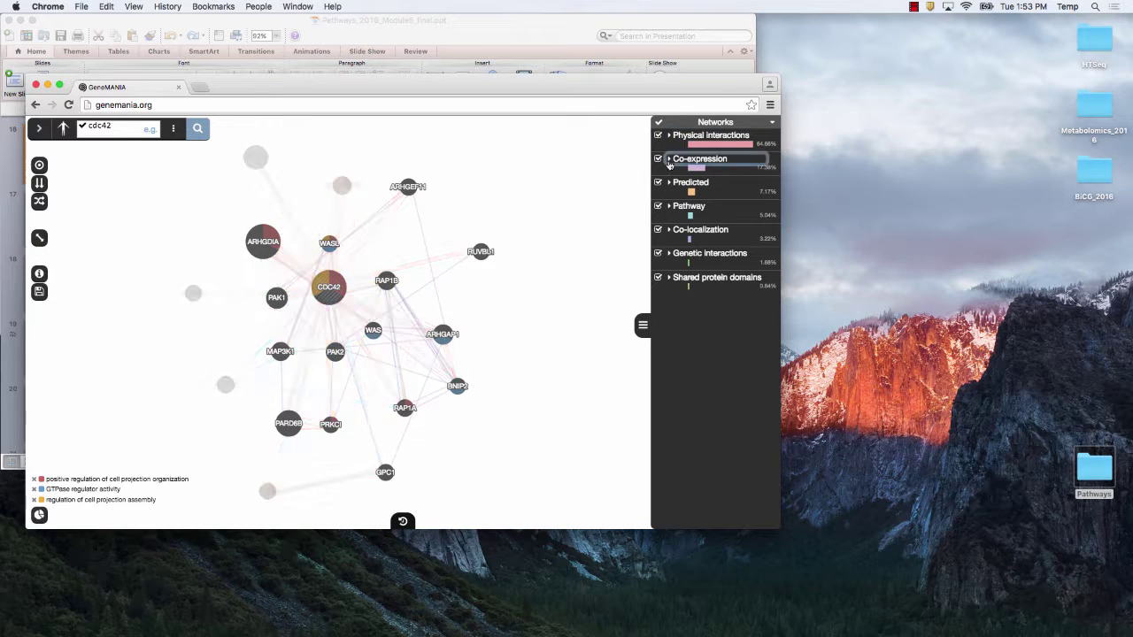
left_click(669, 159)
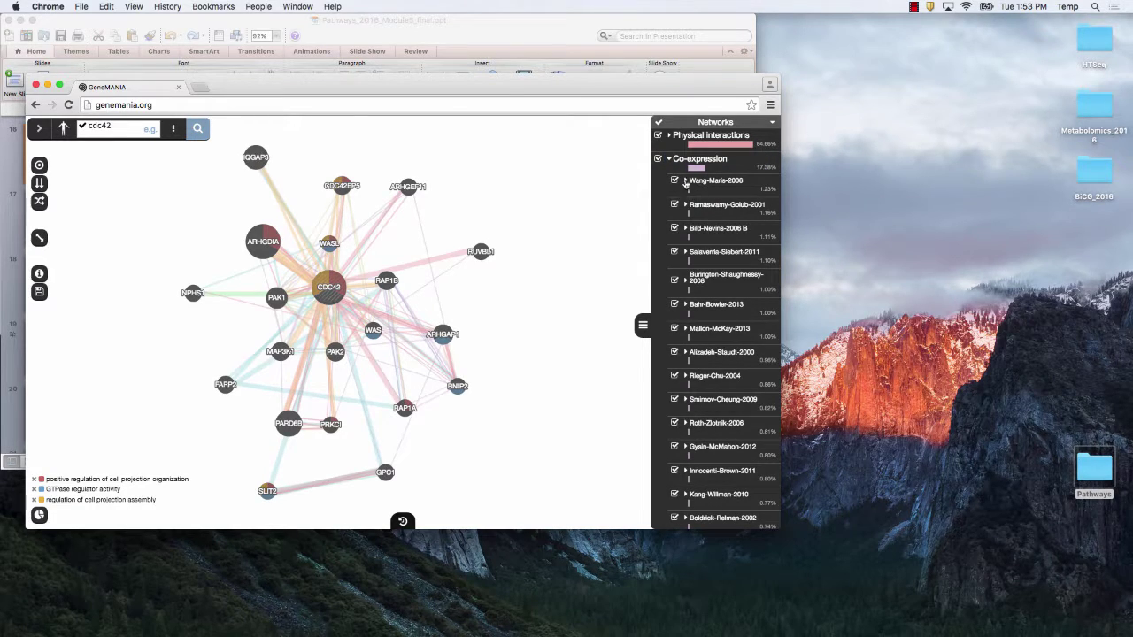
left_click(685, 181)
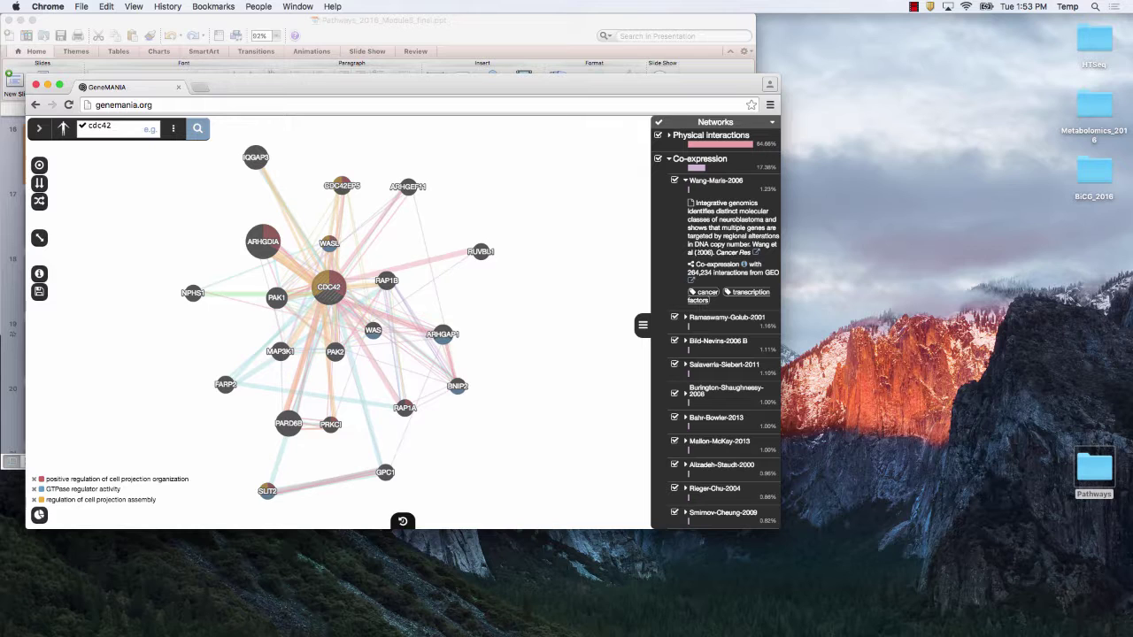
Open the Wang-Maris-2006 PubMed article and its GEO series GSE3960 in new tabs
left_click(755, 255)
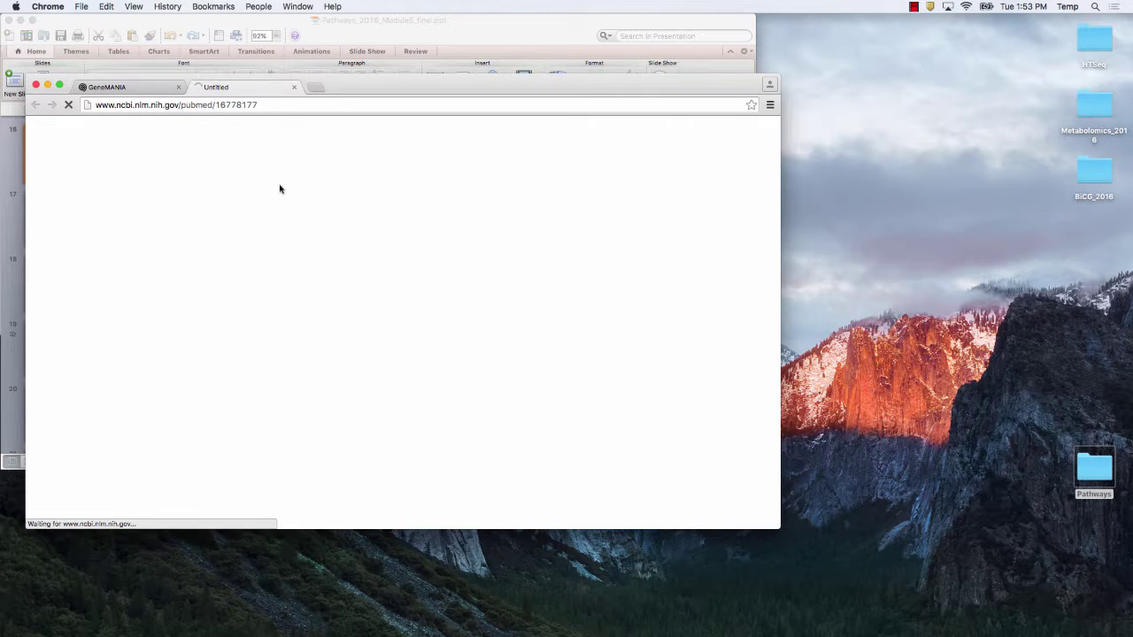
left_click(133, 88)
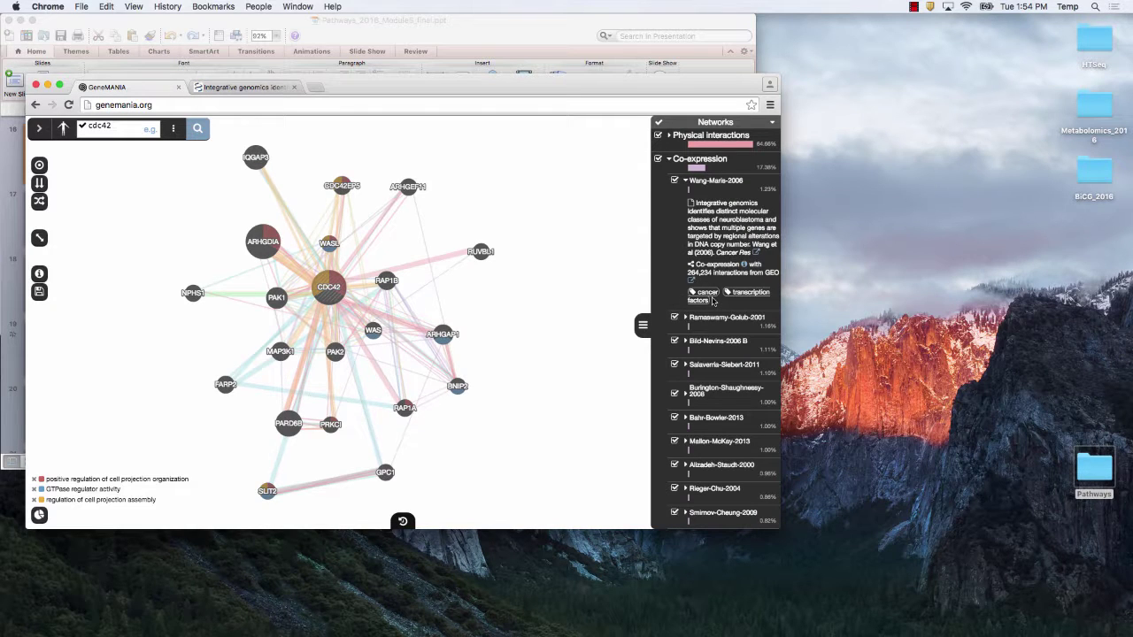
left_click(693, 281)
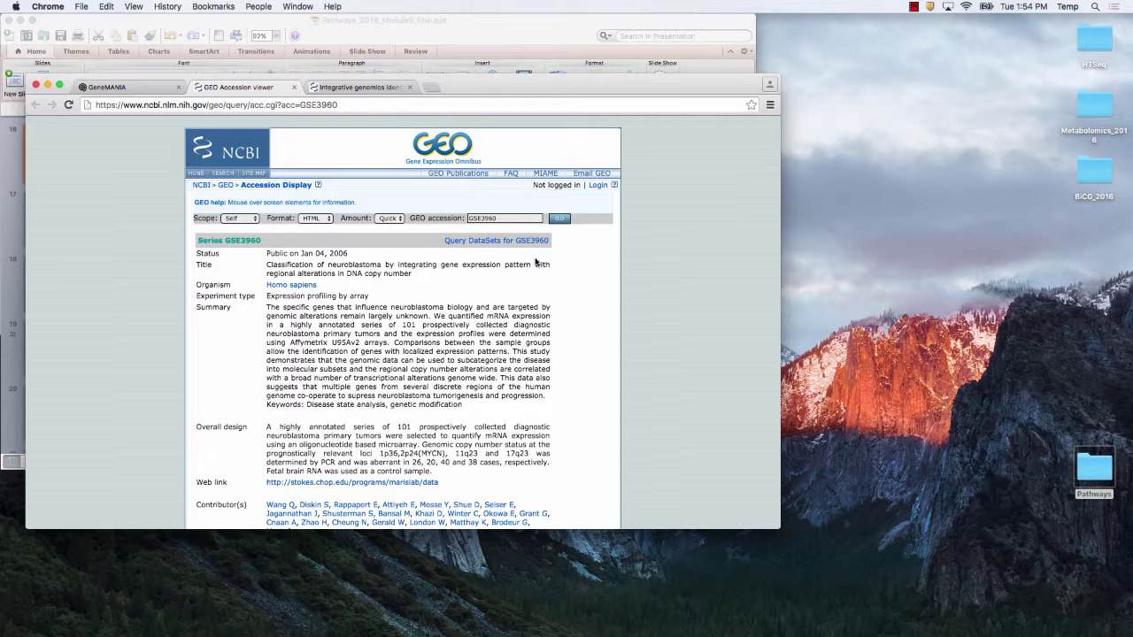
Collapse Co-expression and list the Physical interactions studies, led by Zhou-Liang-2012 at 6.59%
left_click(156, 87)
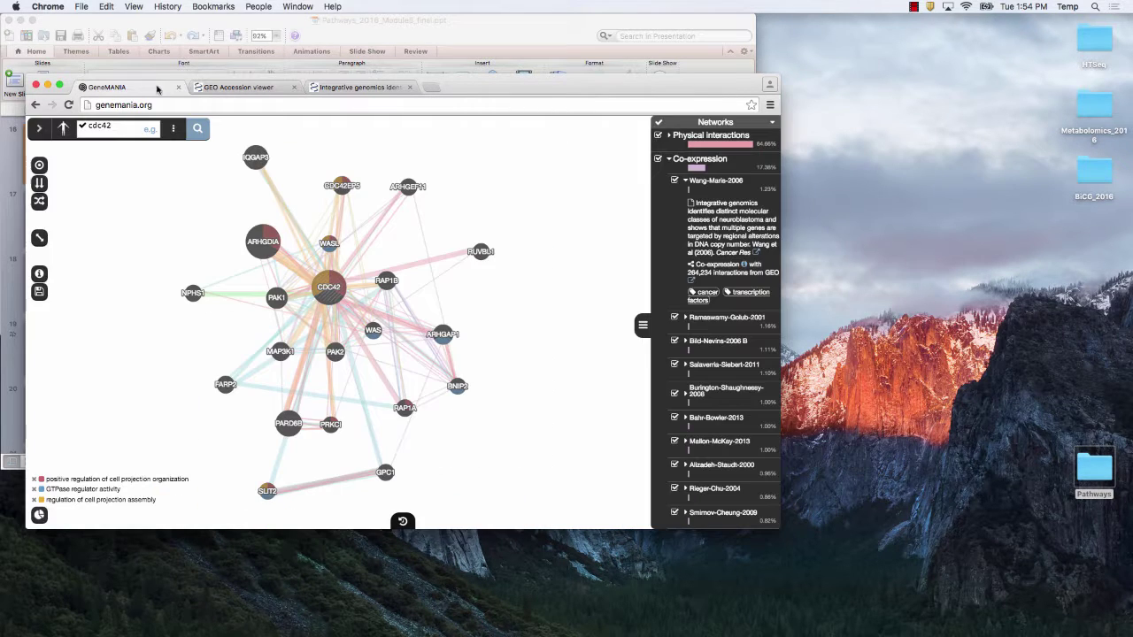
left_click(670, 160)
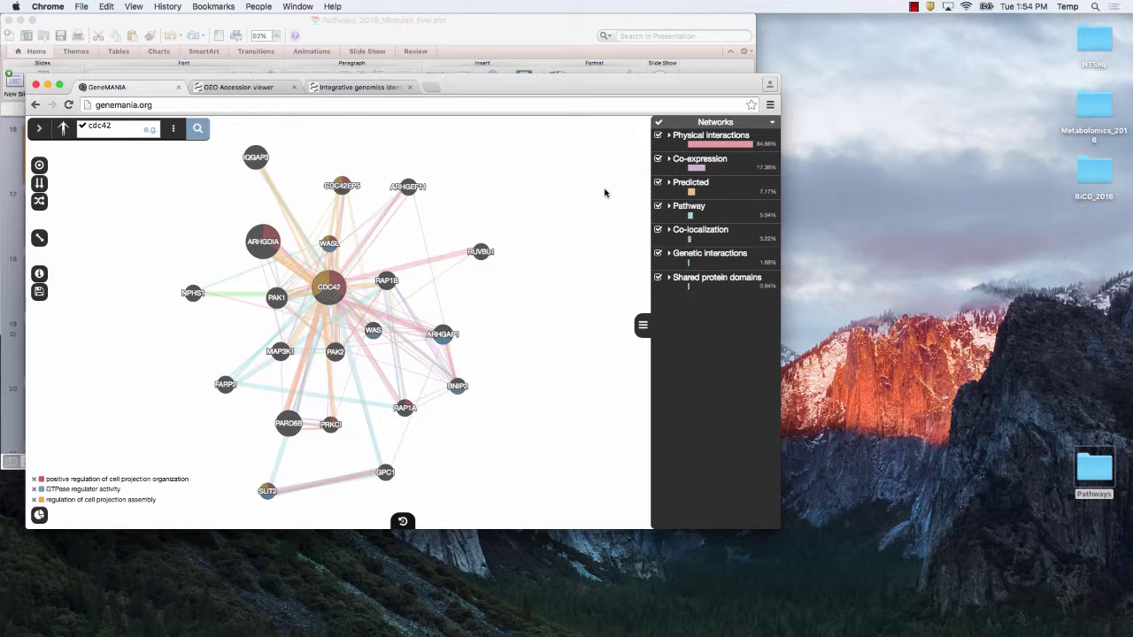
left_click(669, 136)
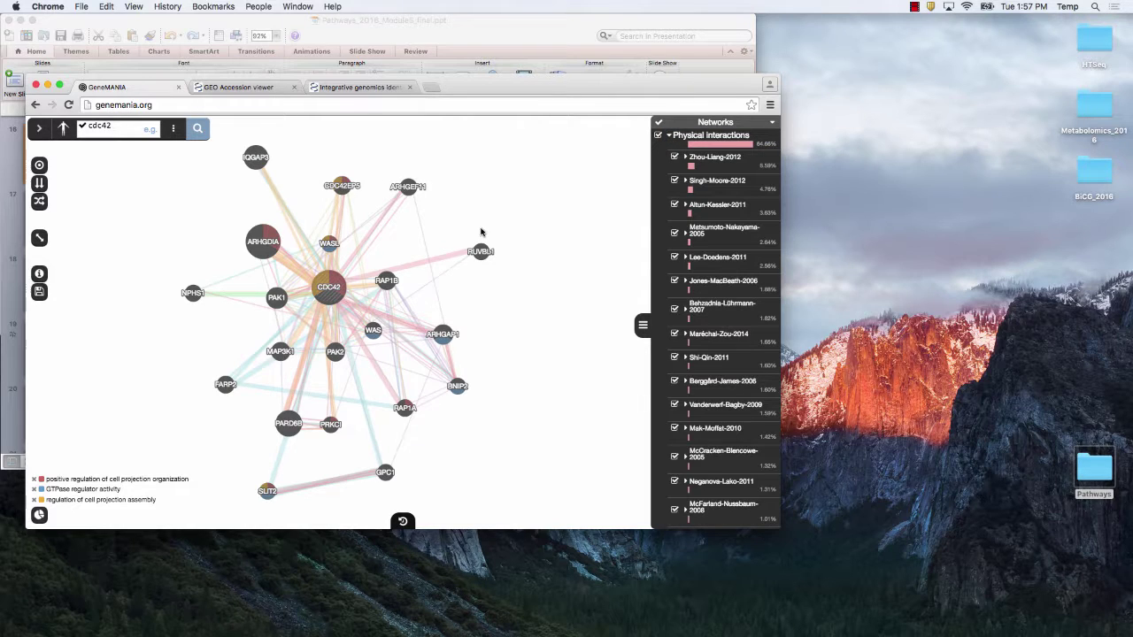
Collapse the Physical interactions list and open a new blank browser tab
left_click(669, 137)
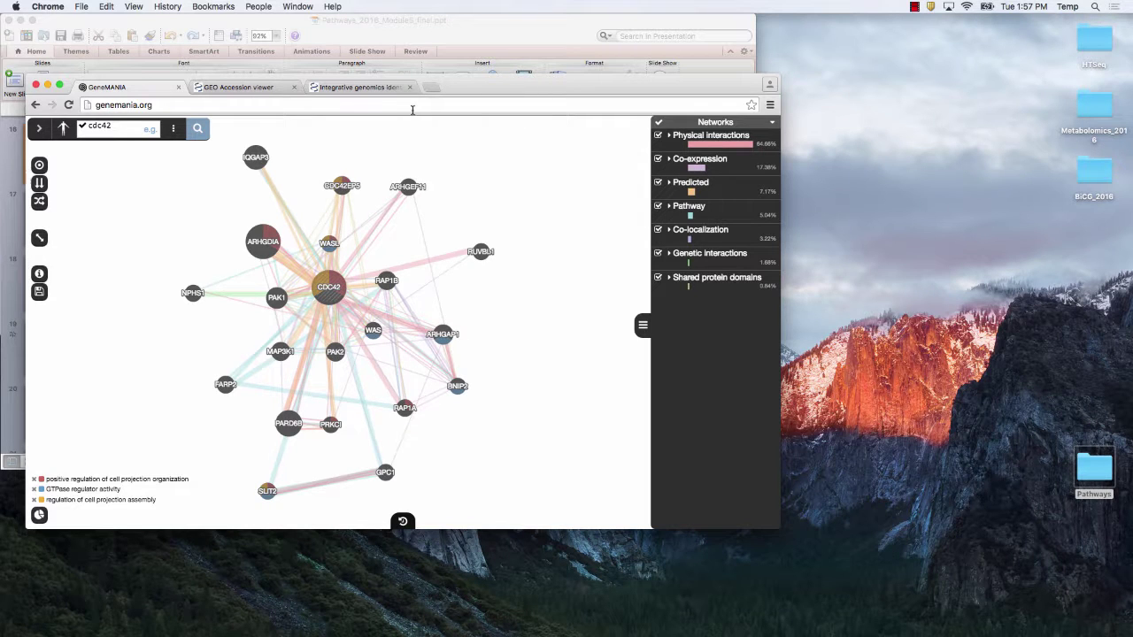
left_click(431, 88)
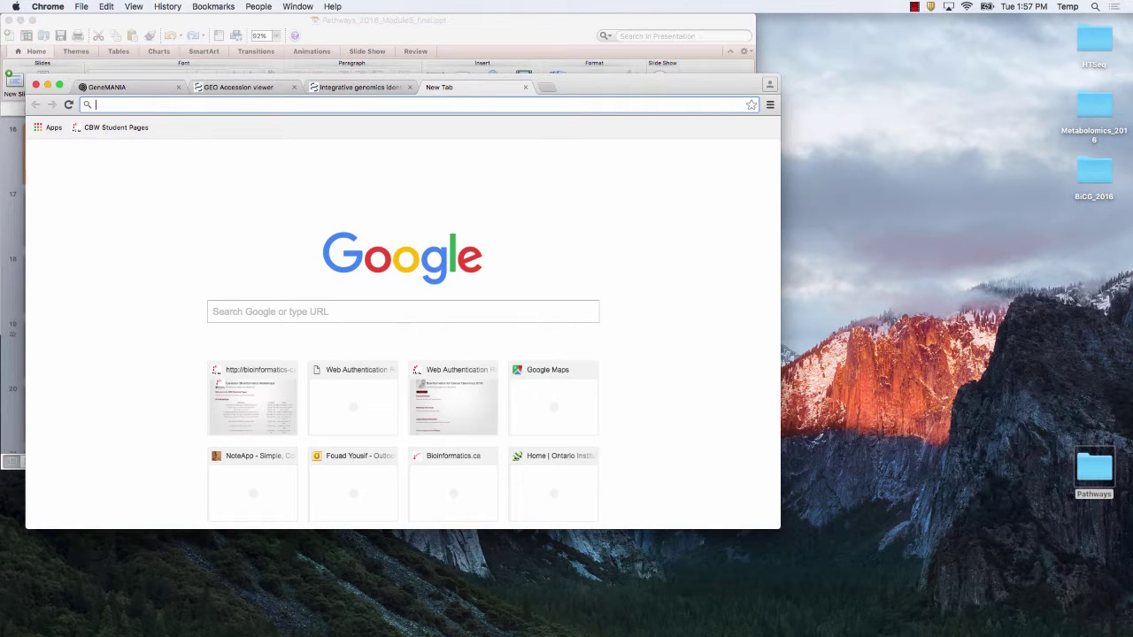
Load GeneMANIA in the new tab and rerun the earlier gnaq gene-list query
type("genemania")
key("Return")
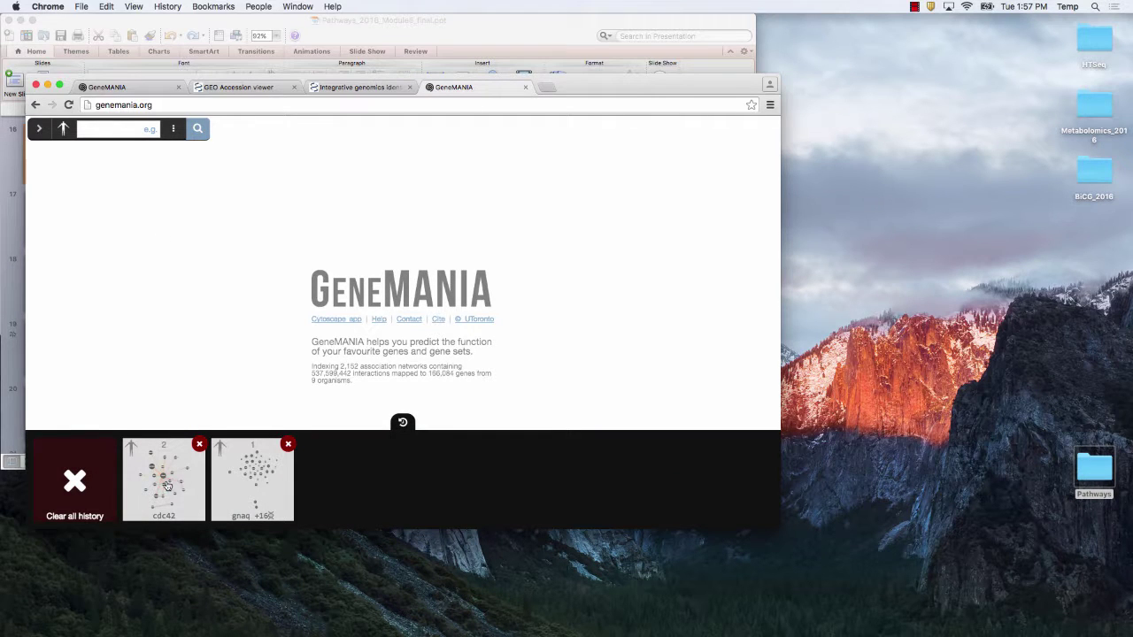
left_click(245, 476)
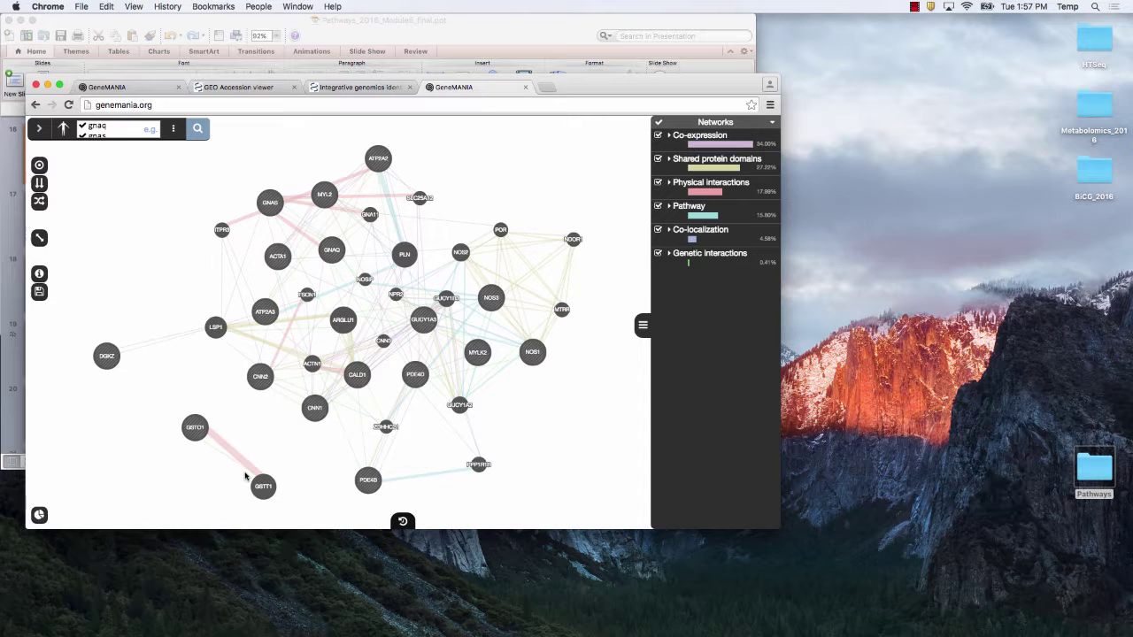
Review the gnaq/gnas query genes, then go back to the CDC42 network tab
left_click(105, 133)
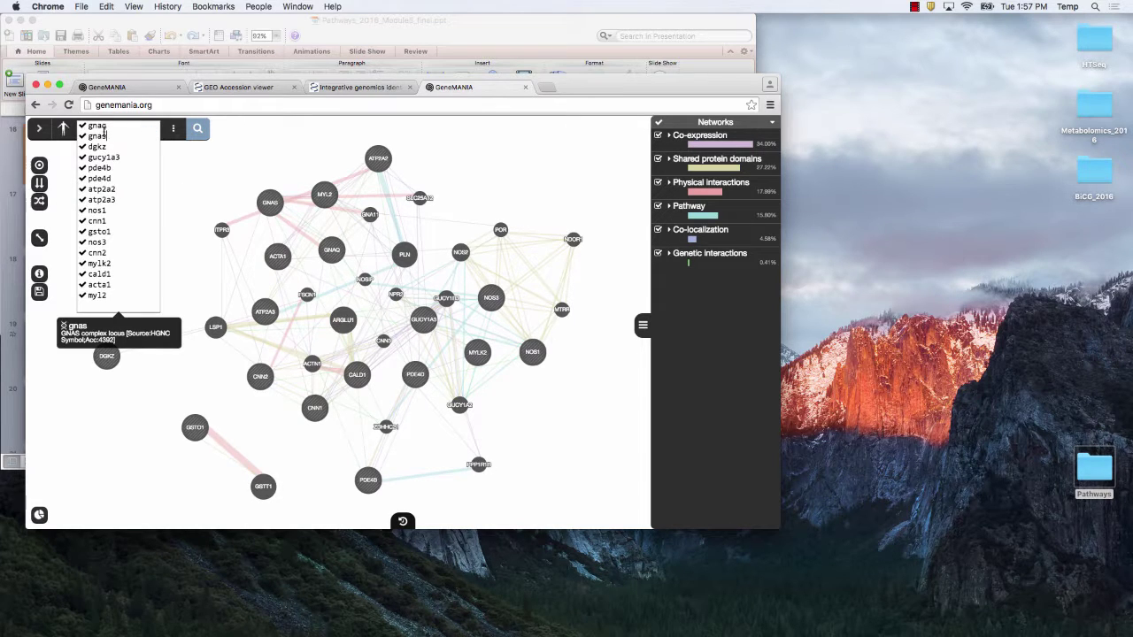
left_click(276, 152)
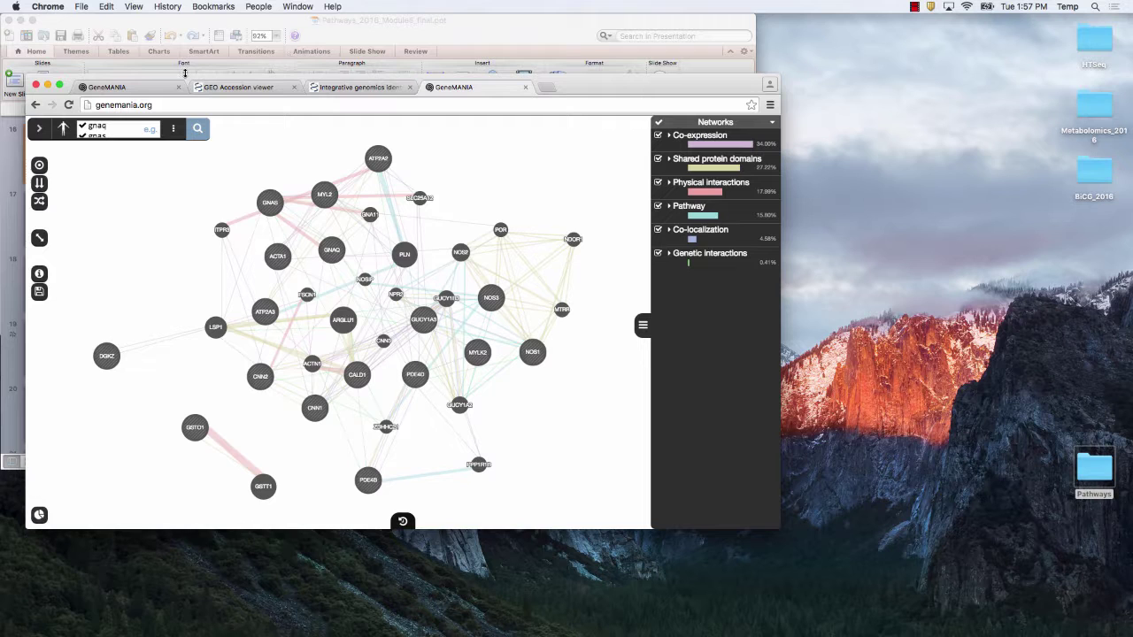
left_click(158, 86)
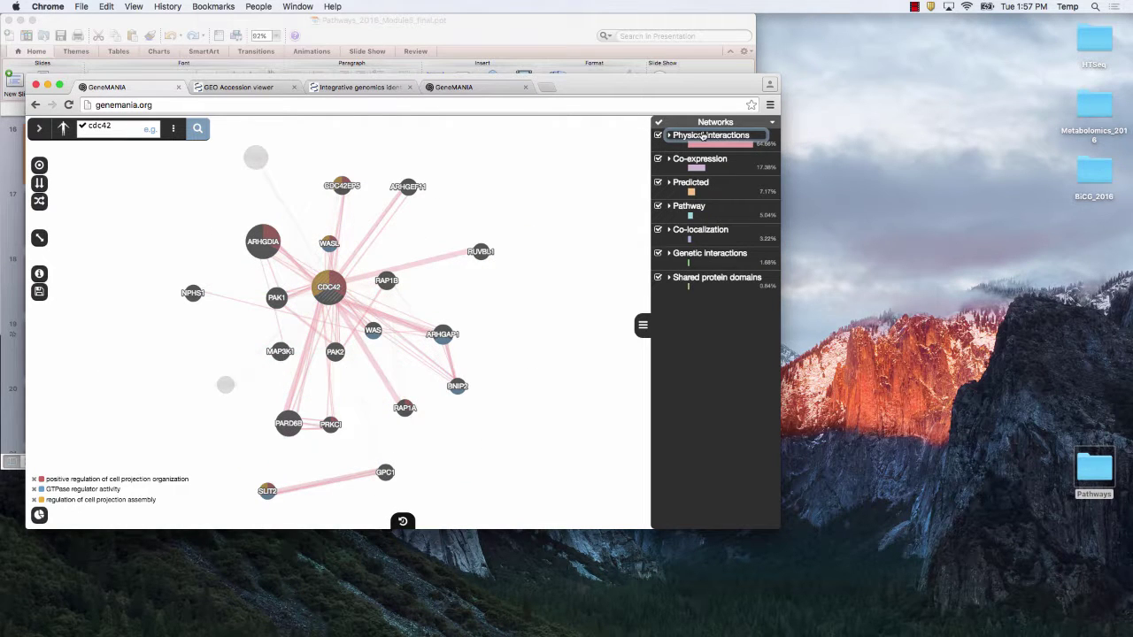
Switch to the gnaq/gnas network tab, weighted mainly by co-expression (34.00%) and shared protein domains (27.20%)
left_click(481, 86)
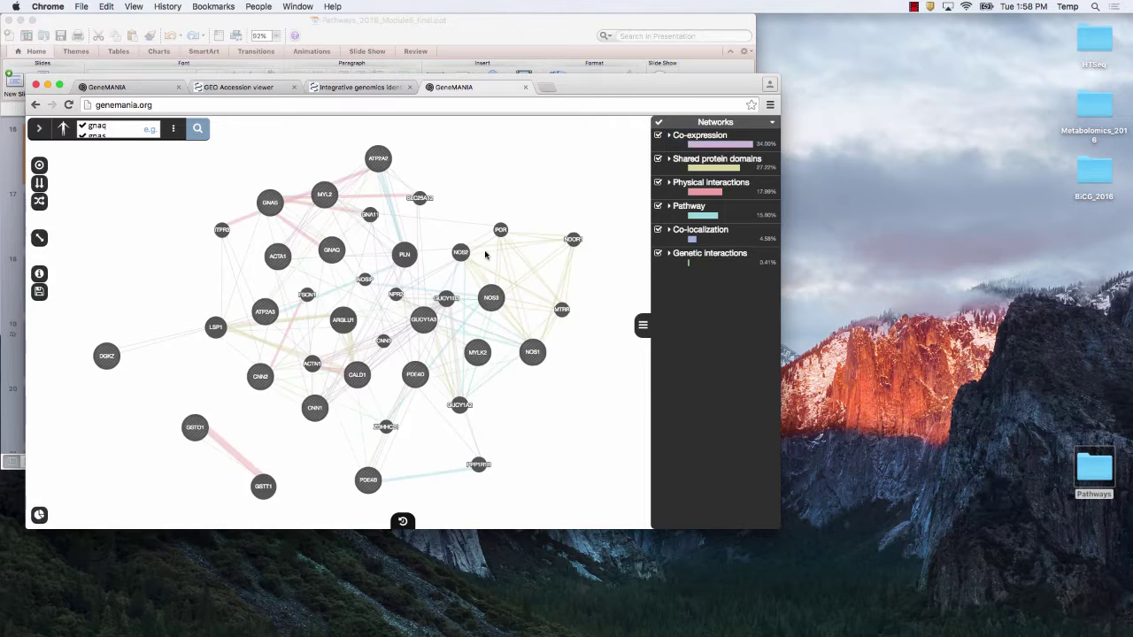
Check the GNAQ query's gene list, then view and close the cdc42 query on the CDC42 tab
left_click(107, 125)
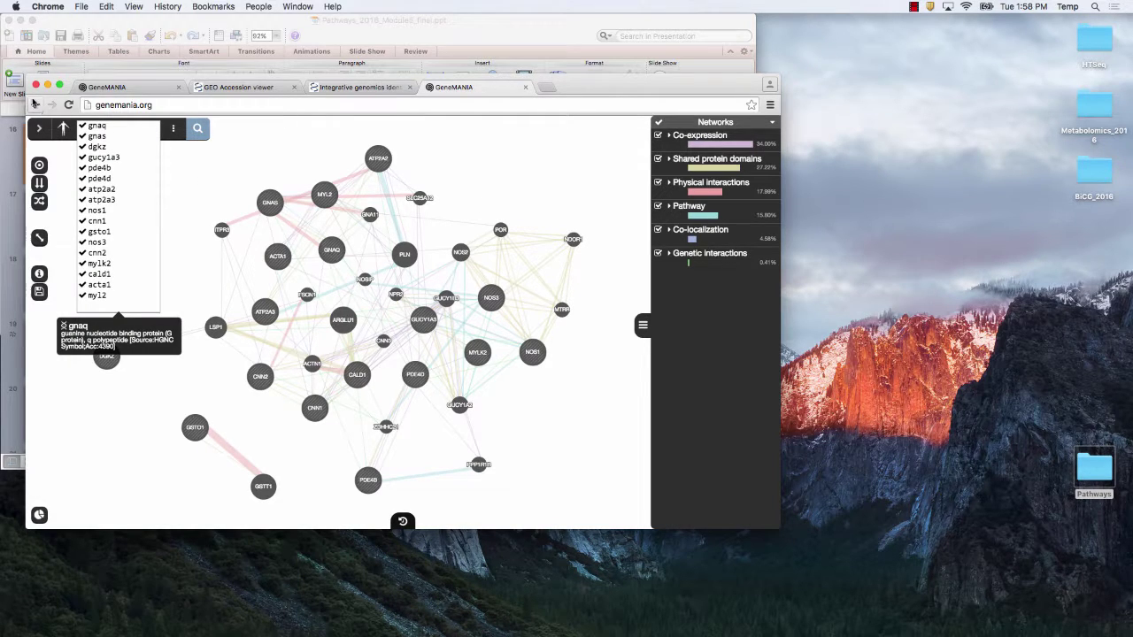
left_click(111, 88)
left_click(107, 125)
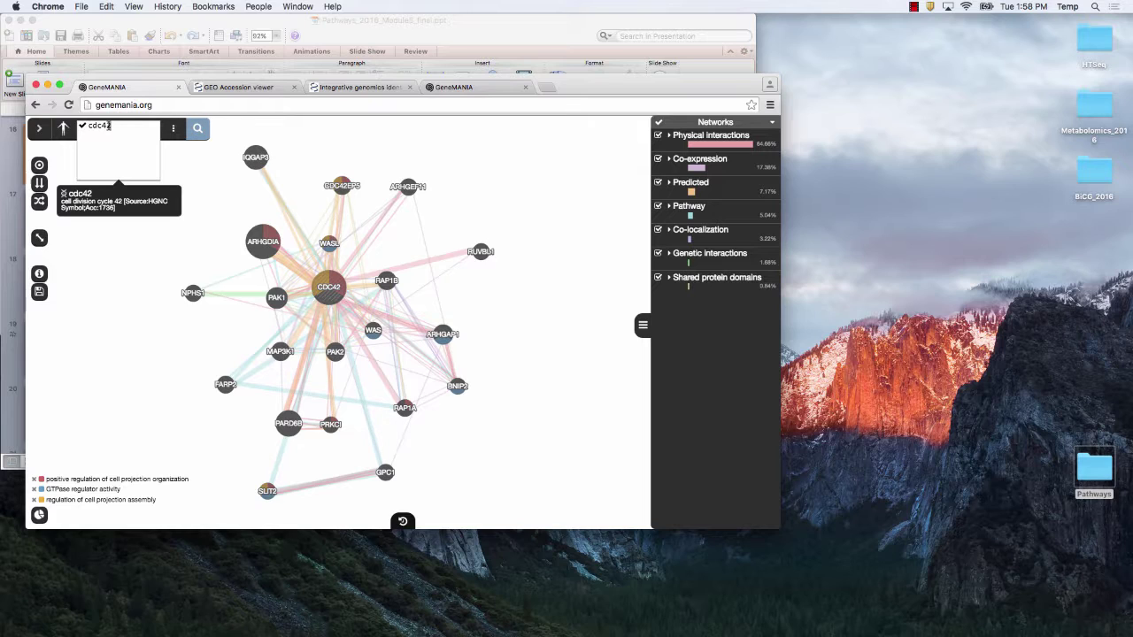
left_click(182, 163)
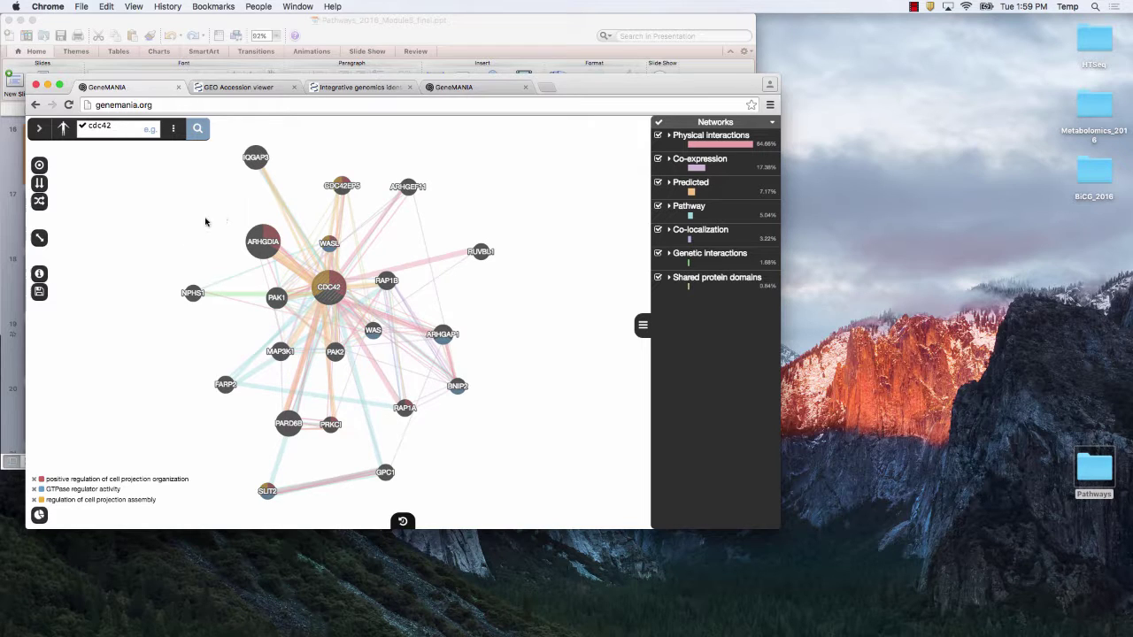
Drag the IQGAP3 and ARHGDIA nodes leftward to tidy the CDC42 network layout
mouse_move(253, 165)
left_mouse_down()
mouse_move(240, 187)
mouse_move(240, 176)
left_mouse_up()
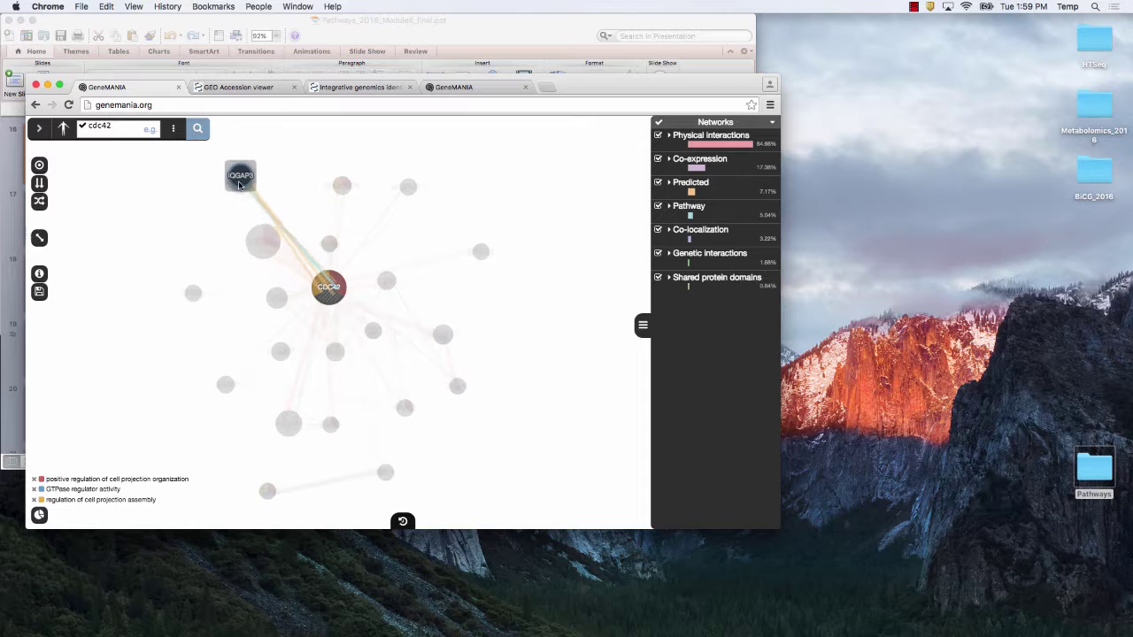
left_click_drag(263, 241, 226, 240)
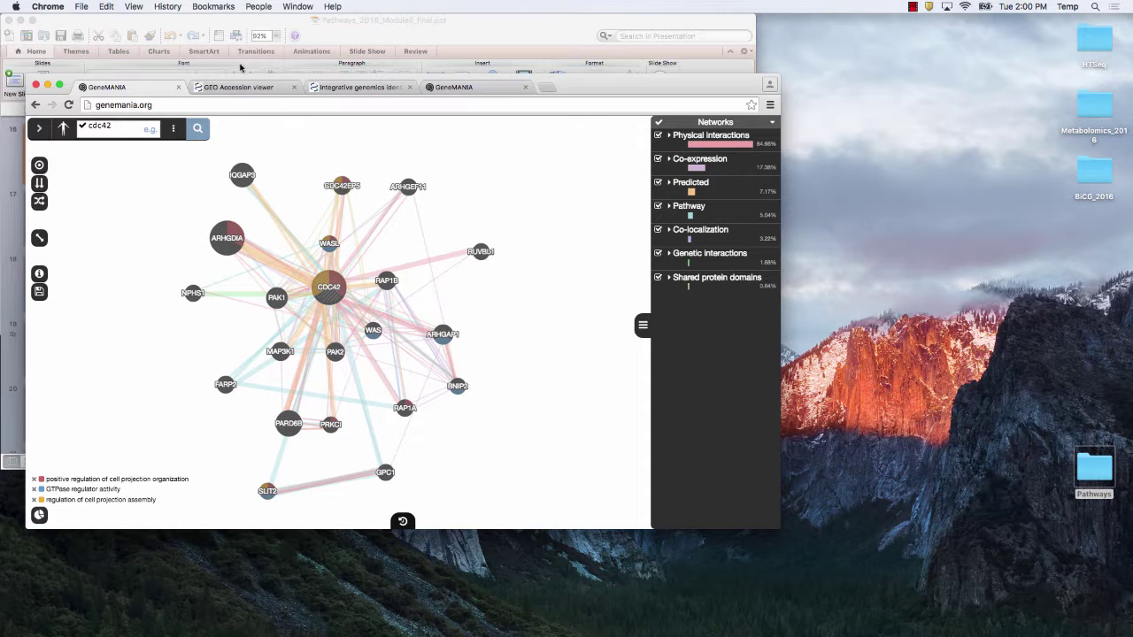
Play the lecture slide show from slide 16 and advance to 'GeneMANIA: Selecting query networks'
left_click(387, 37)
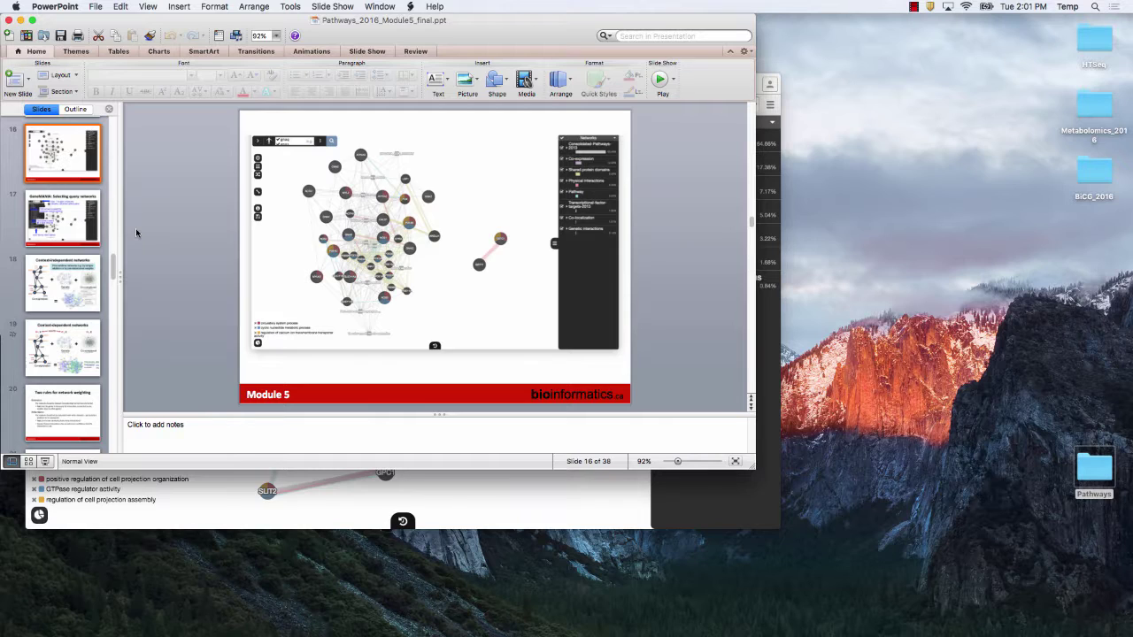
left_click(46, 462)
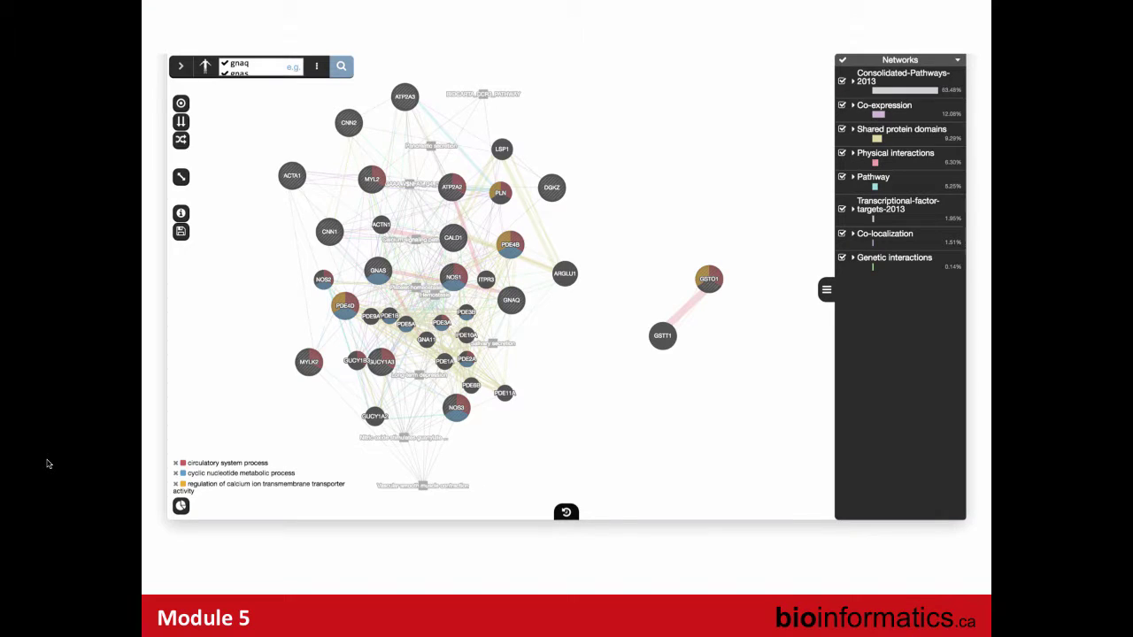
left_click(49, 464)
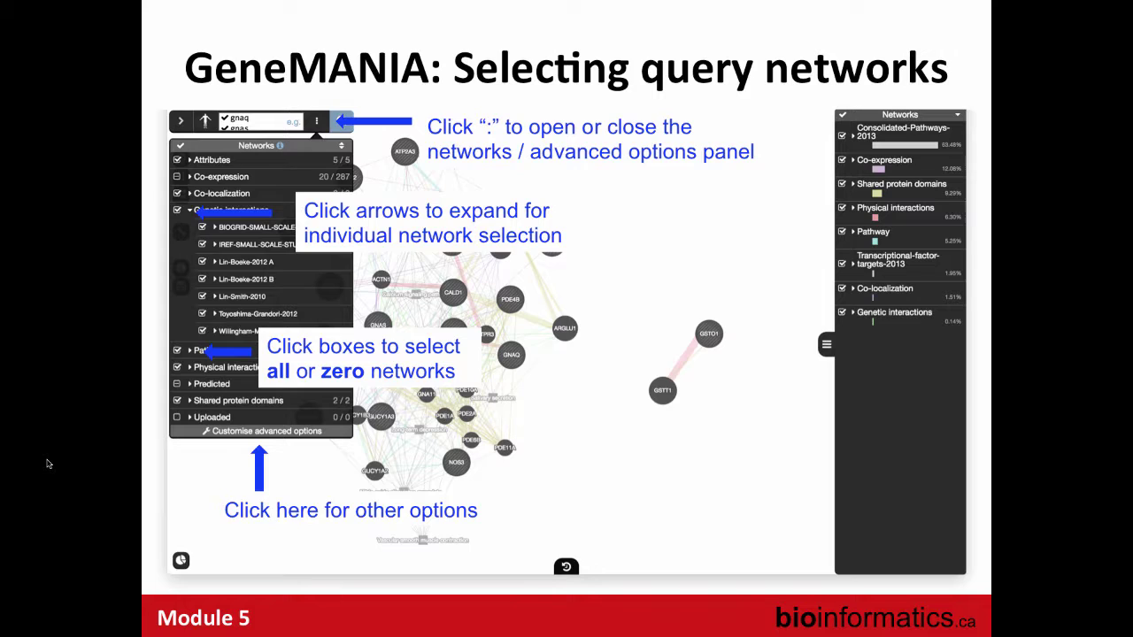
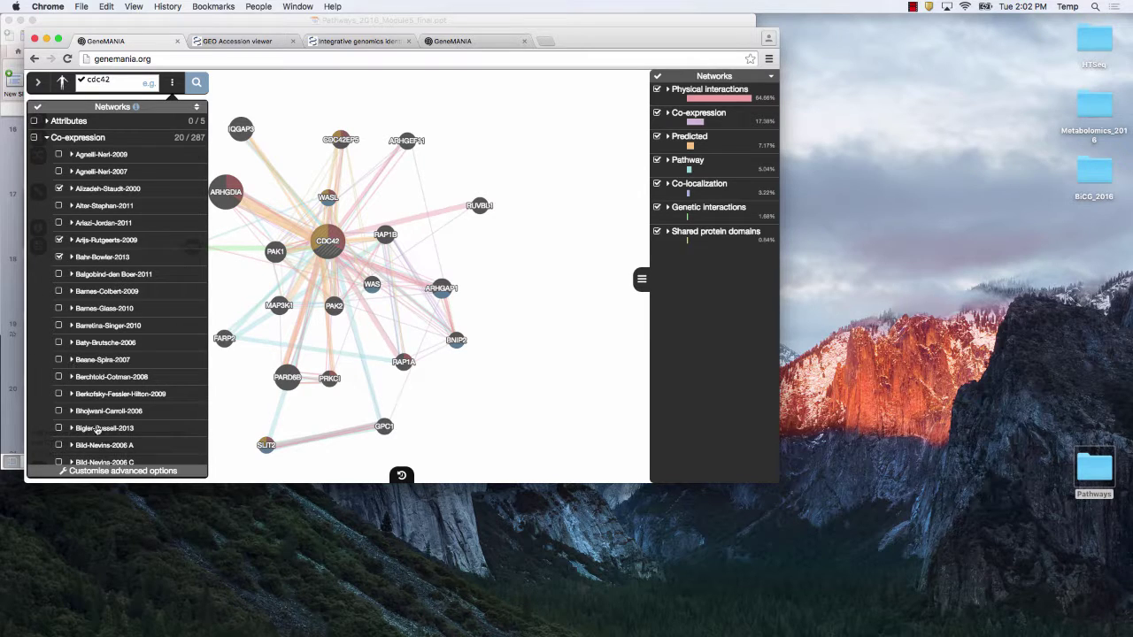
scroll(118, 392, "down", 10)
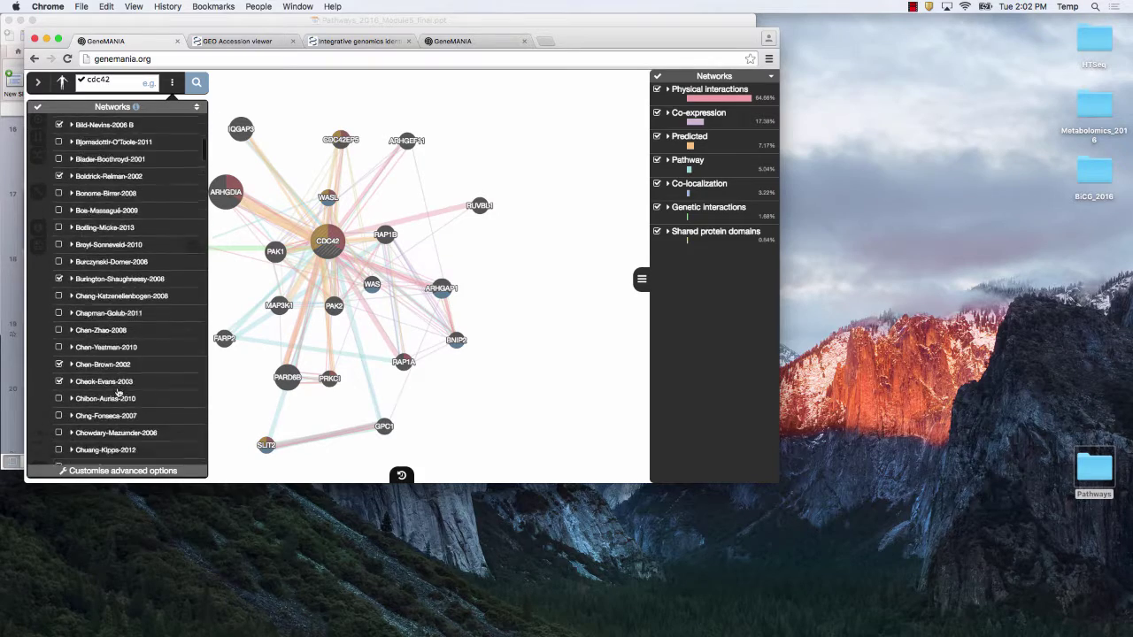
scroll(118, 392, "down", 20)
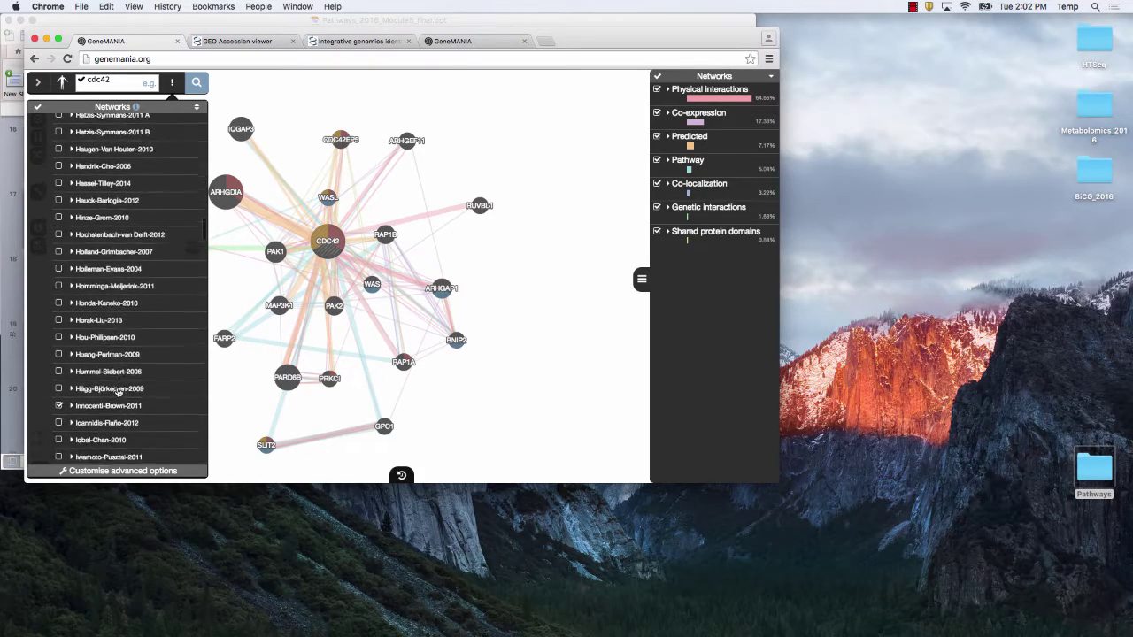
scroll(117, 392, "up", 20)
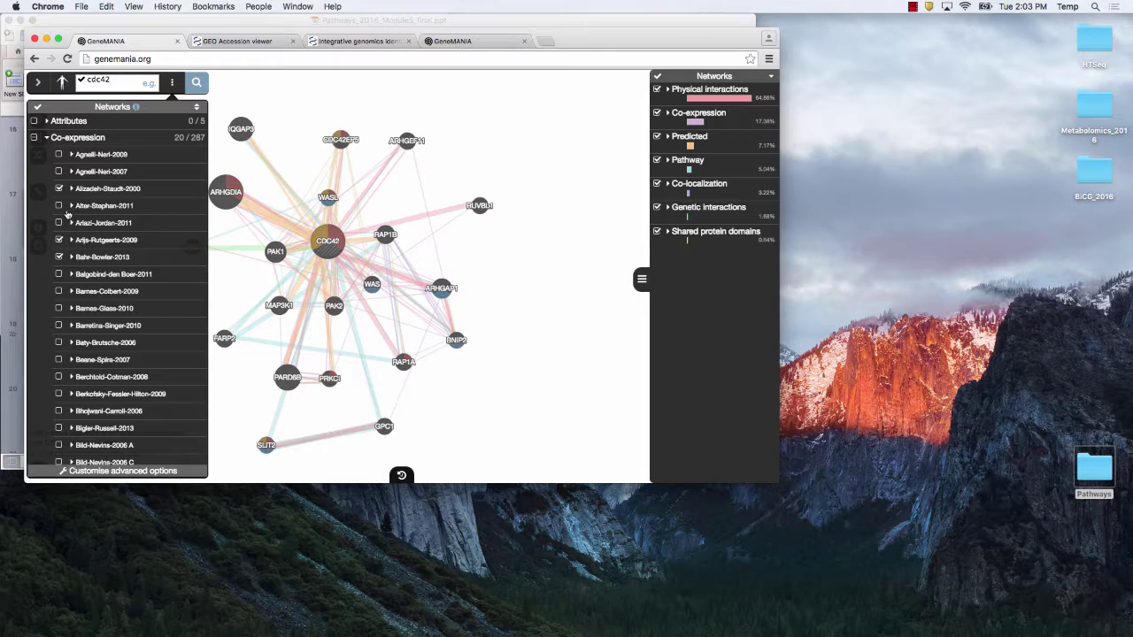
View the Agnelli-Neri-2009 description and add Agnelli-Neri-2009 and Agnelli-Neri-2007 to the query networks
left_click(72, 155)
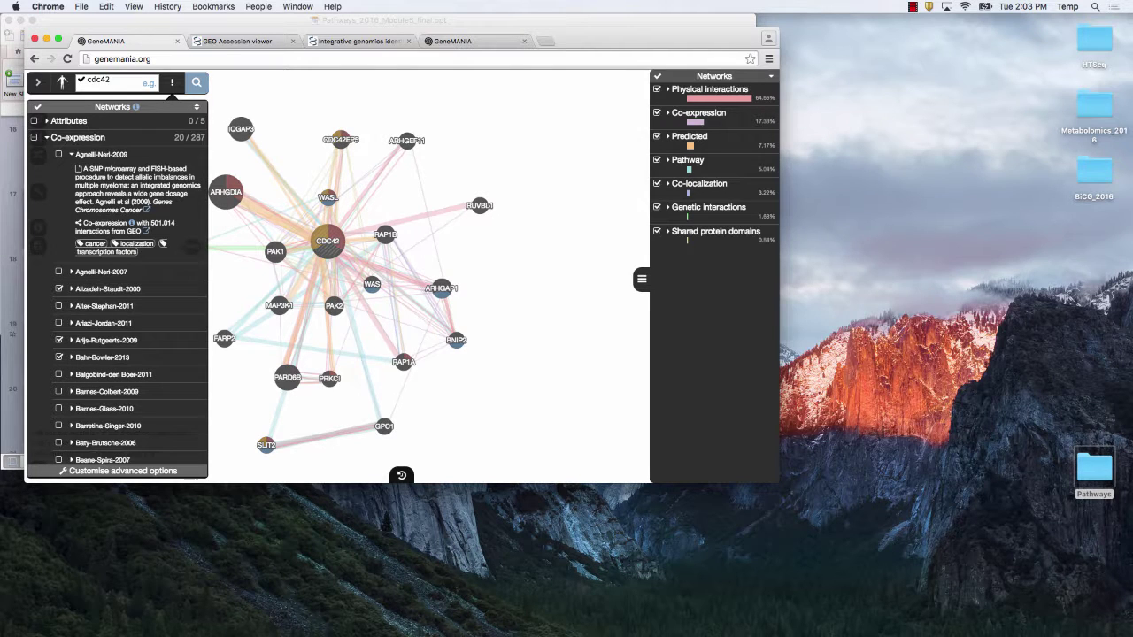
left_click(59, 155)
left_click(58, 271)
Collapse the Co-expression group, then deselect and reselect all its networks with the group checkbox
left_click(51, 138)
left_click(34, 138)
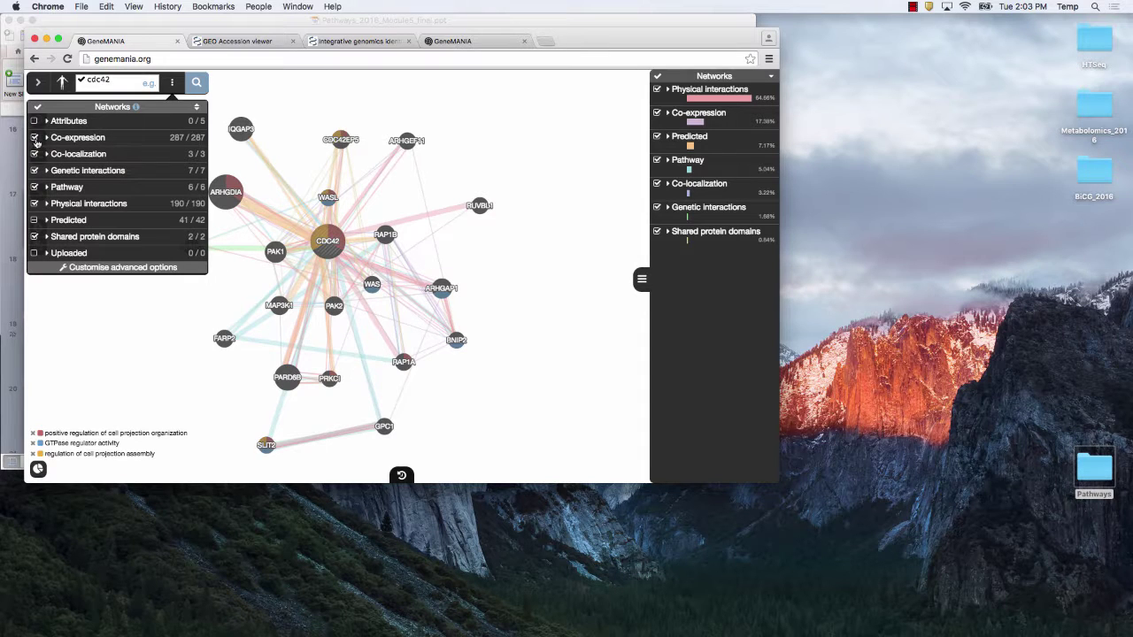
left_click(34, 138)
left_click(35, 138)
Check the advanced options, return to the networks list, and reselect all Co-expression networks
left_click(107, 267)
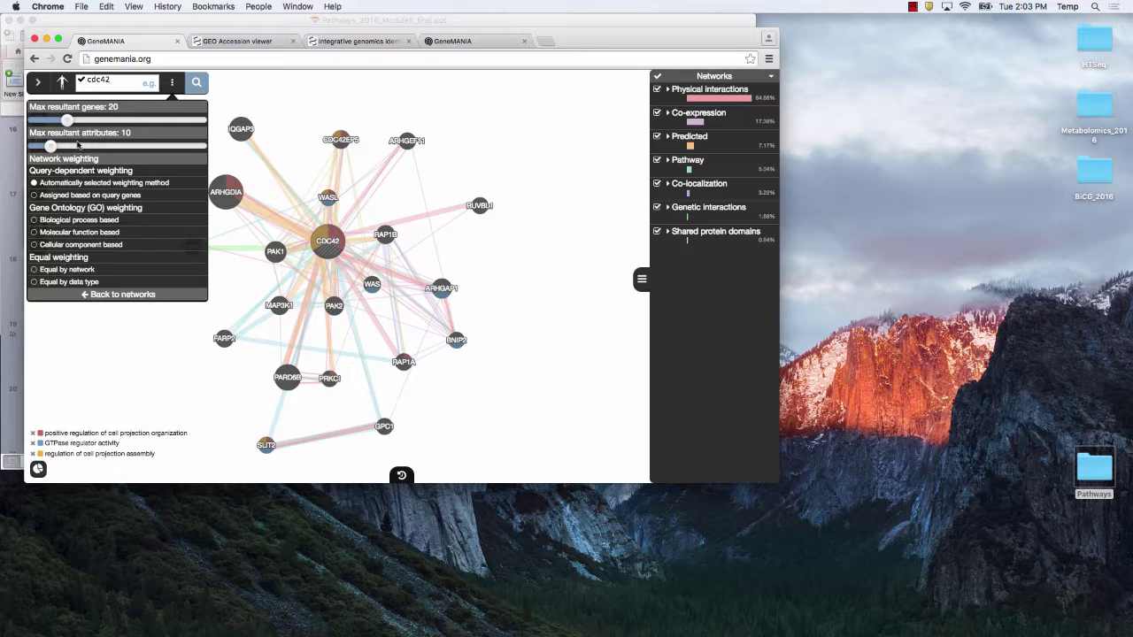
left_click(119, 295)
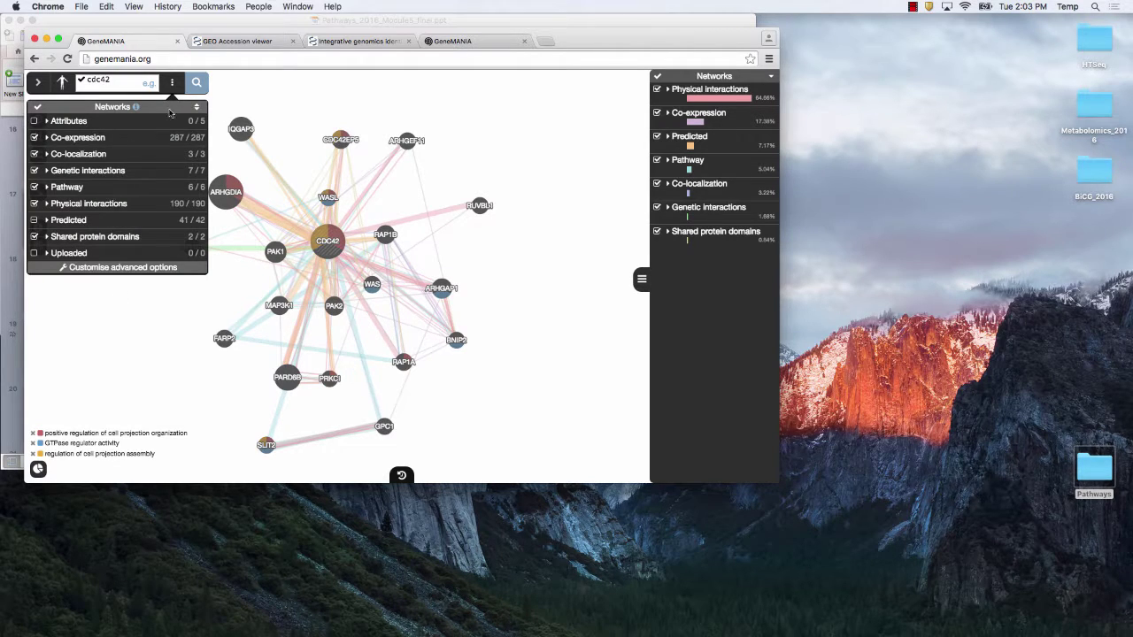
left_click(46, 137)
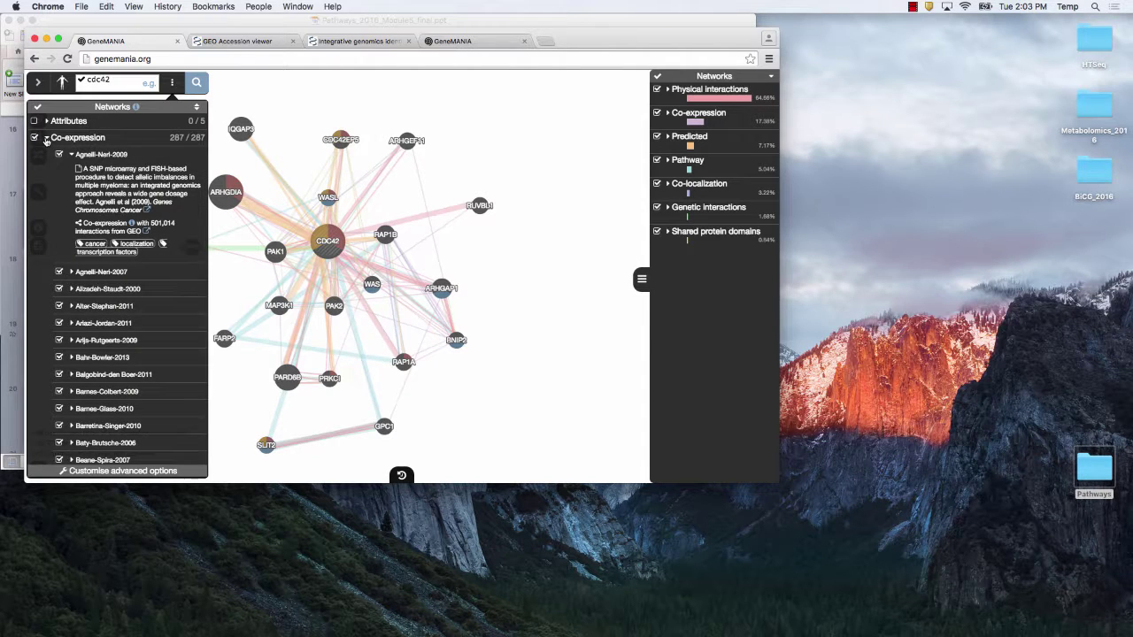
left_click(46, 137)
left_click(34, 137)
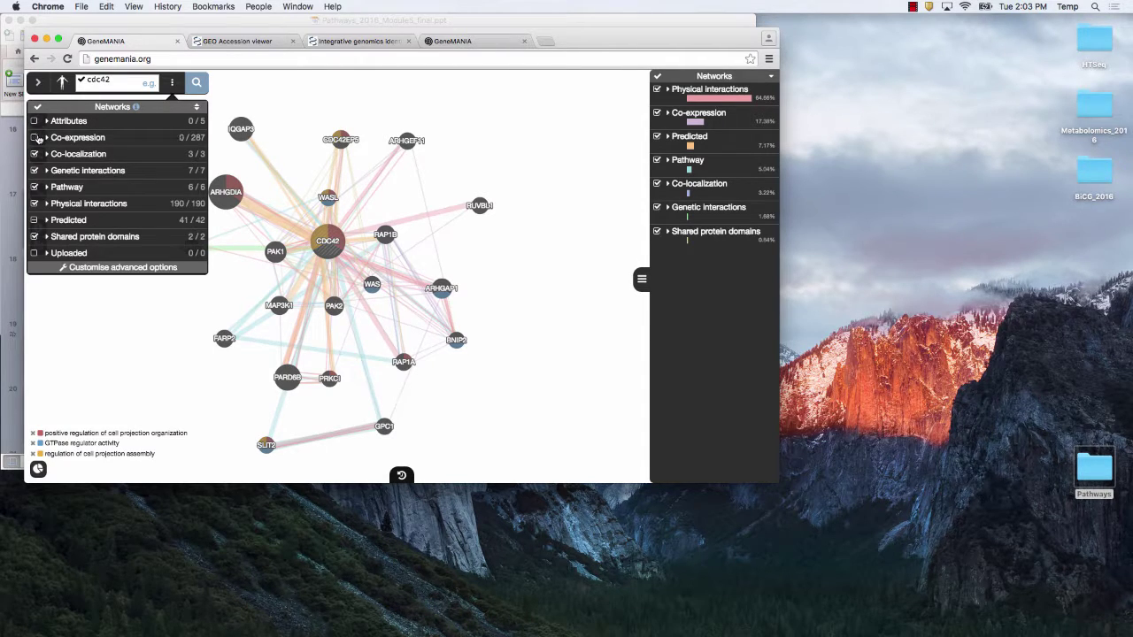
left_click(35, 139)
Return to the PowerPoint slide show and advance to the 'Context-independent networks' slide
key("super+Tab")
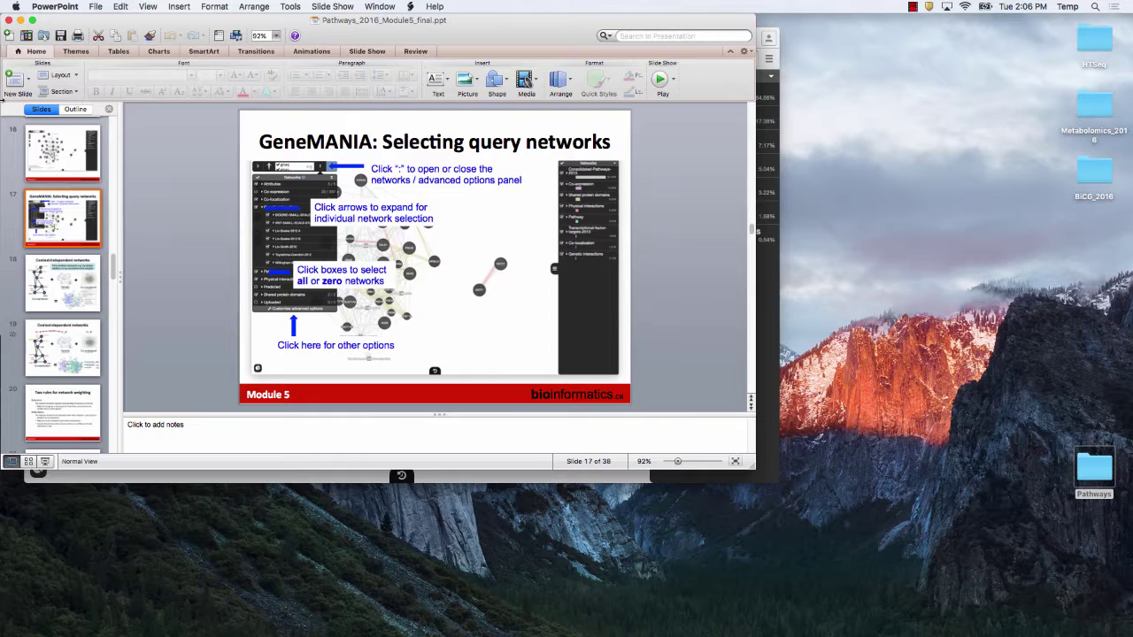
left_click_drag(157, 18, 212, 7)
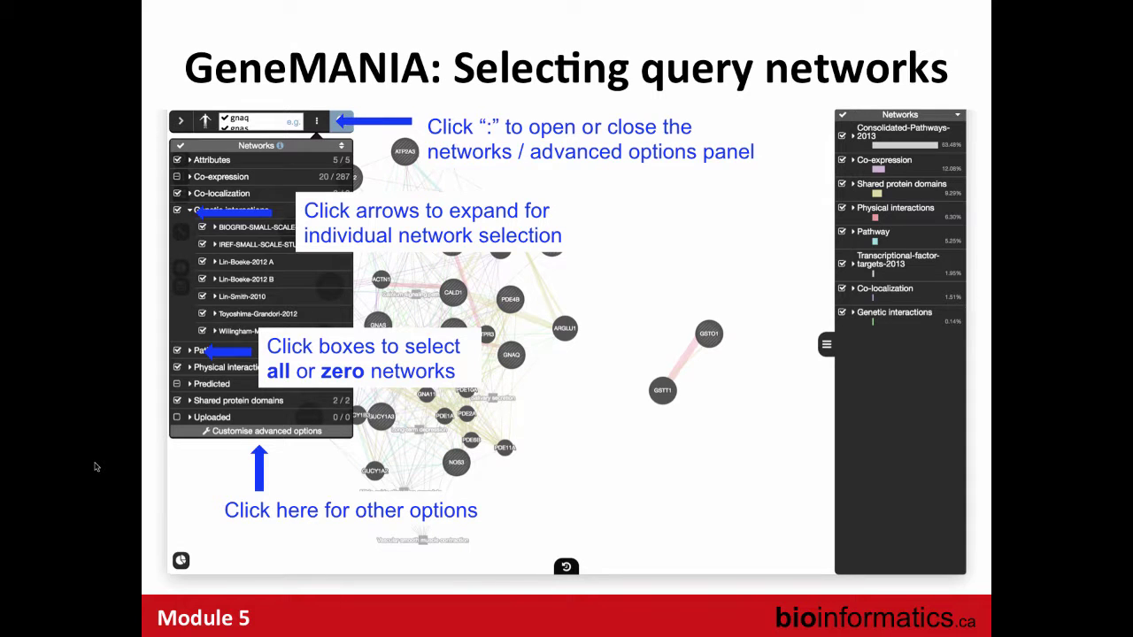
key("Right")
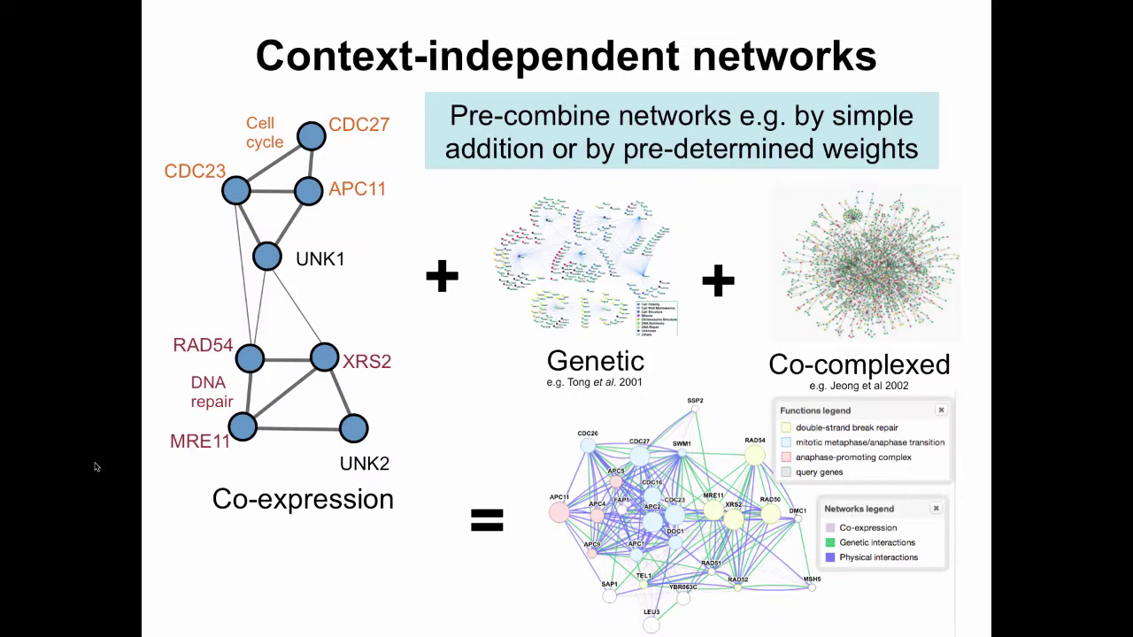
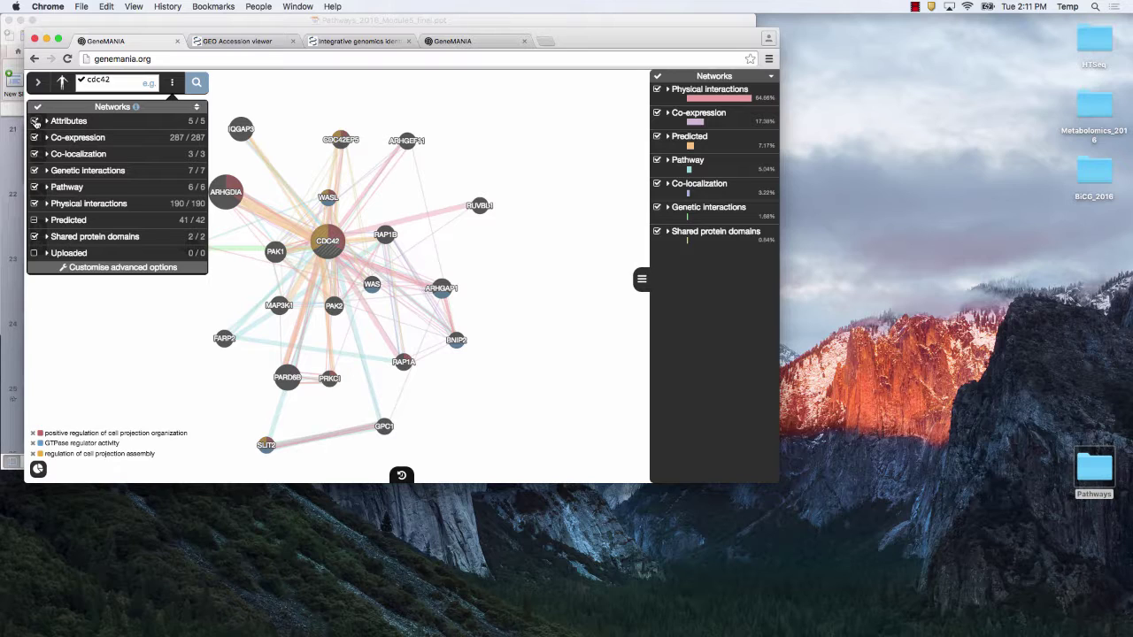
Rerun the CDC42 search with the attribute networks enabled
left_click(198, 83)
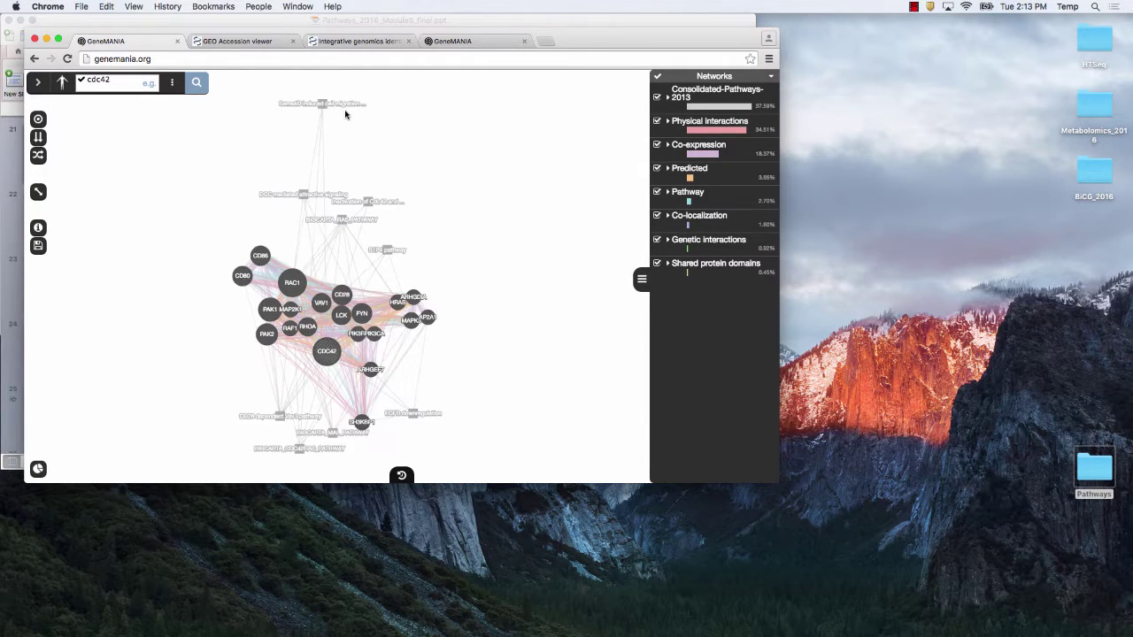
Drag the DCC attractive signaling, Inactivation of Cdc42 and S1P1 pathway nodes away from the cluster
left_click(304, 193)
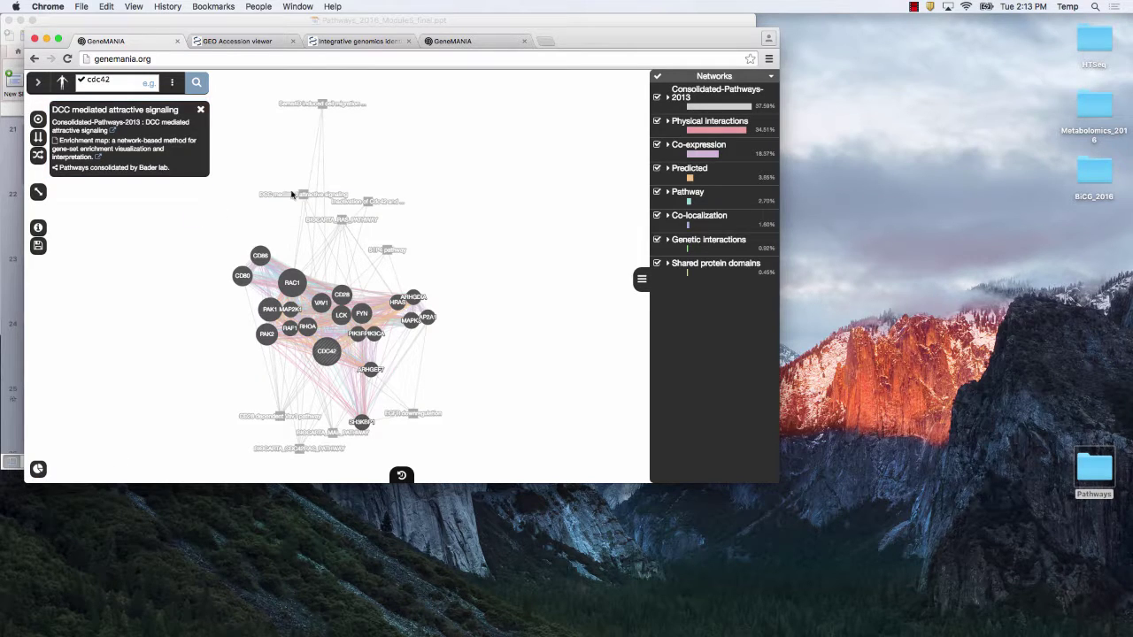
left_click_drag(304, 196, 496, 155)
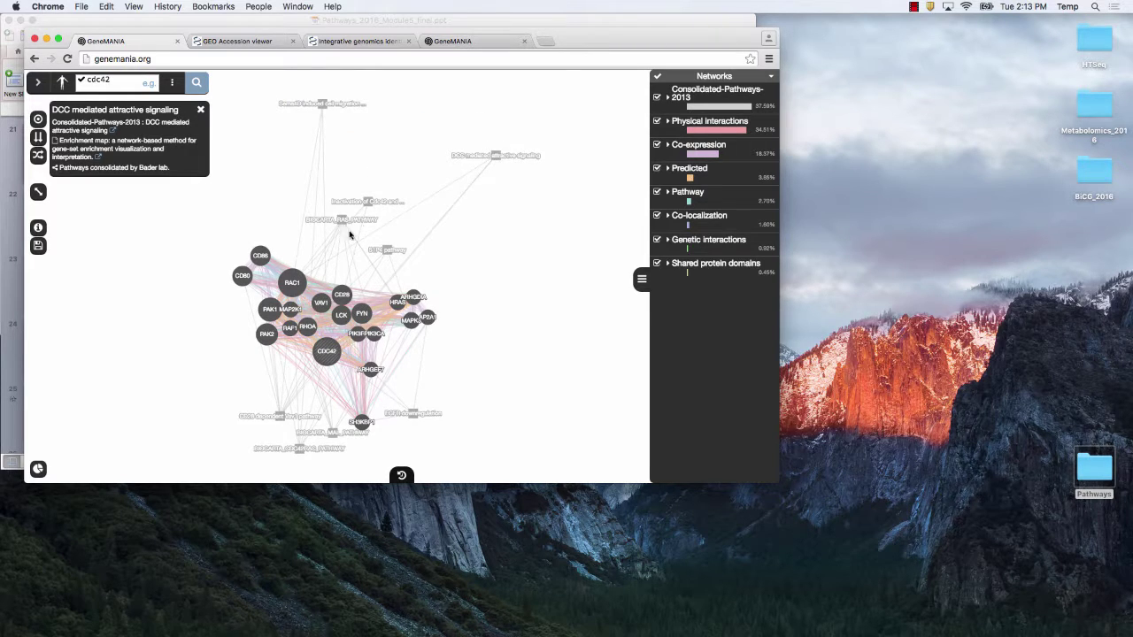
left_click(369, 201)
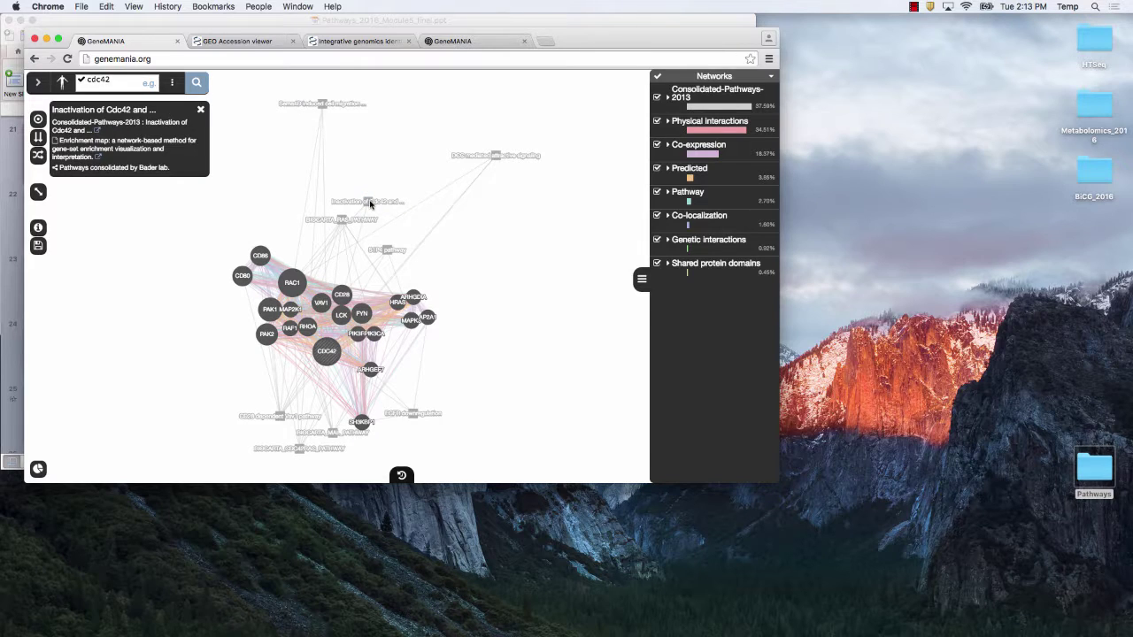
left_click_drag(370, 203, 393, 138)
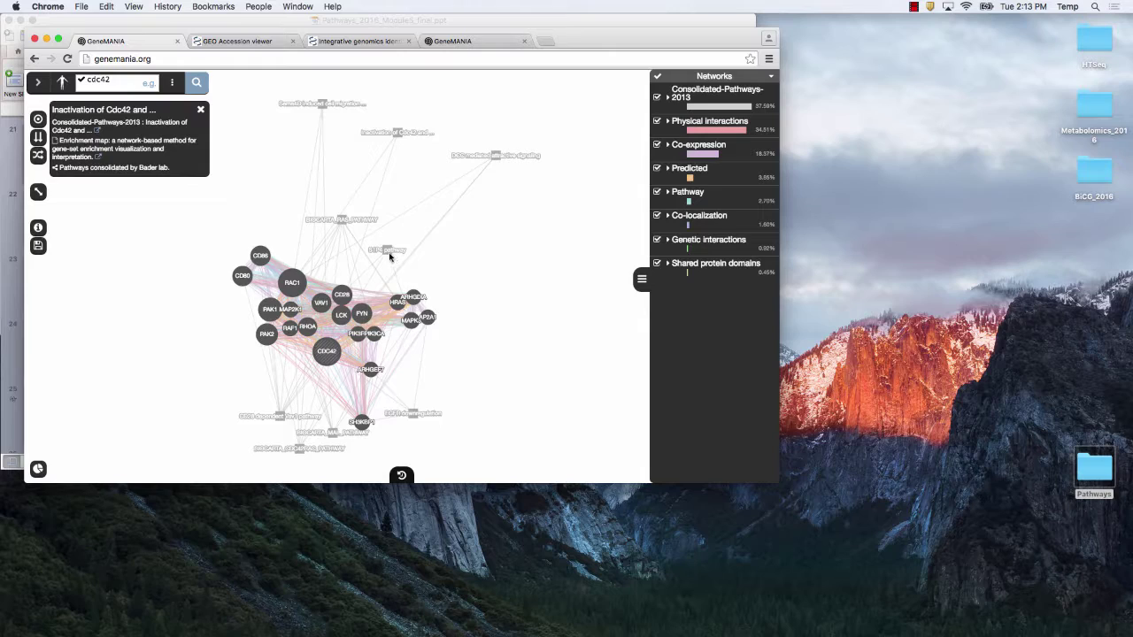
left_click_drag(392, 257, 366, 221)
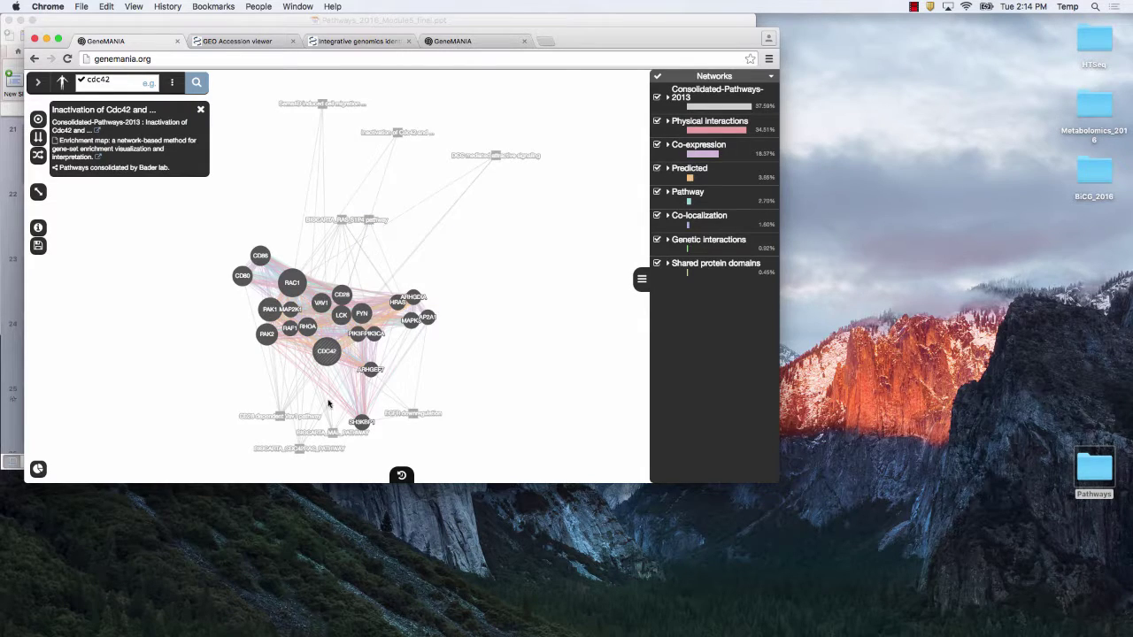
Zoom in and pan around the cluster to find the overlapping pathway and BIOCARTA labels
scroll(271, 402, "up", 5)
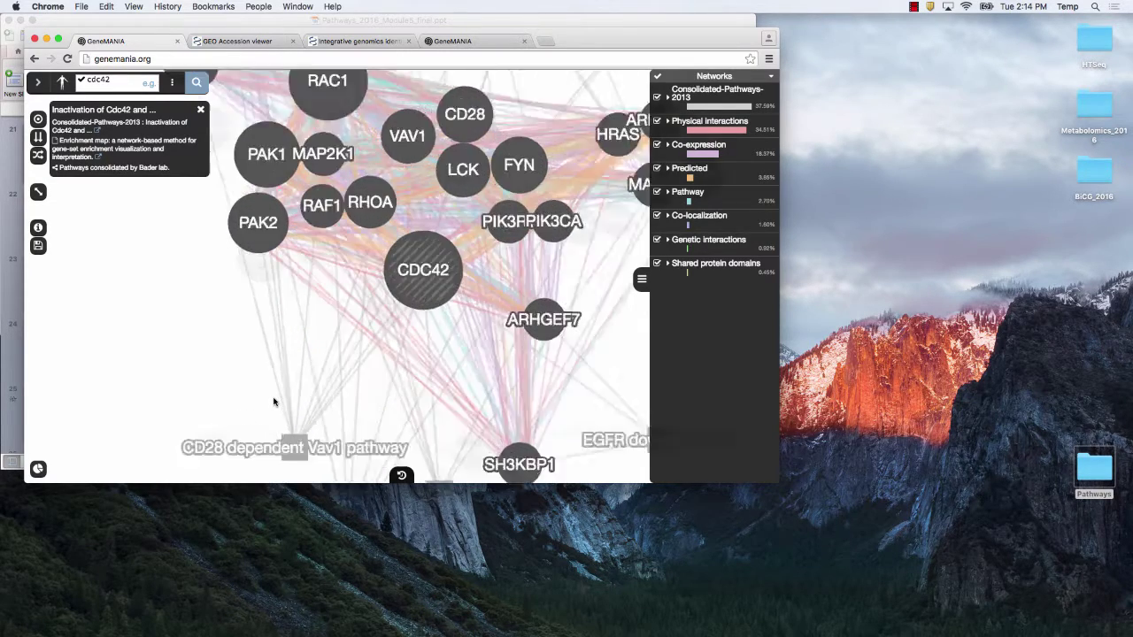
left_click_drag(245, 404, 140, 403)
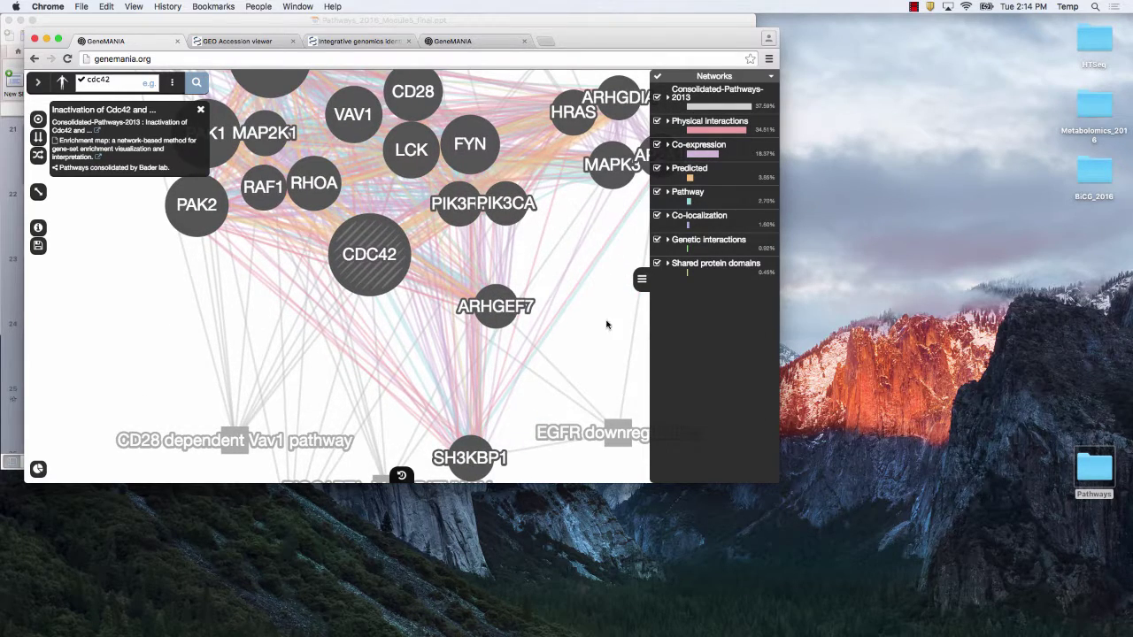
left_click_drag(607, 322, 435, 417)
left_click_drag(536, 155, 553, 424)
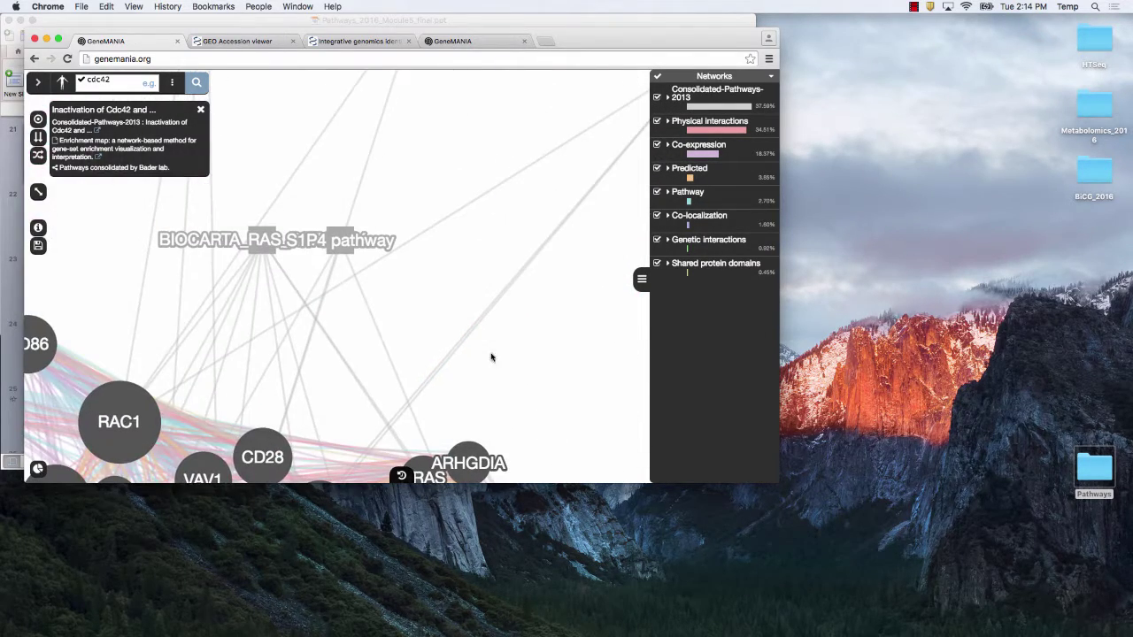
left_click_drag(451, 165, 461, 437)
left_click_drag(495, 390, 298, 389)
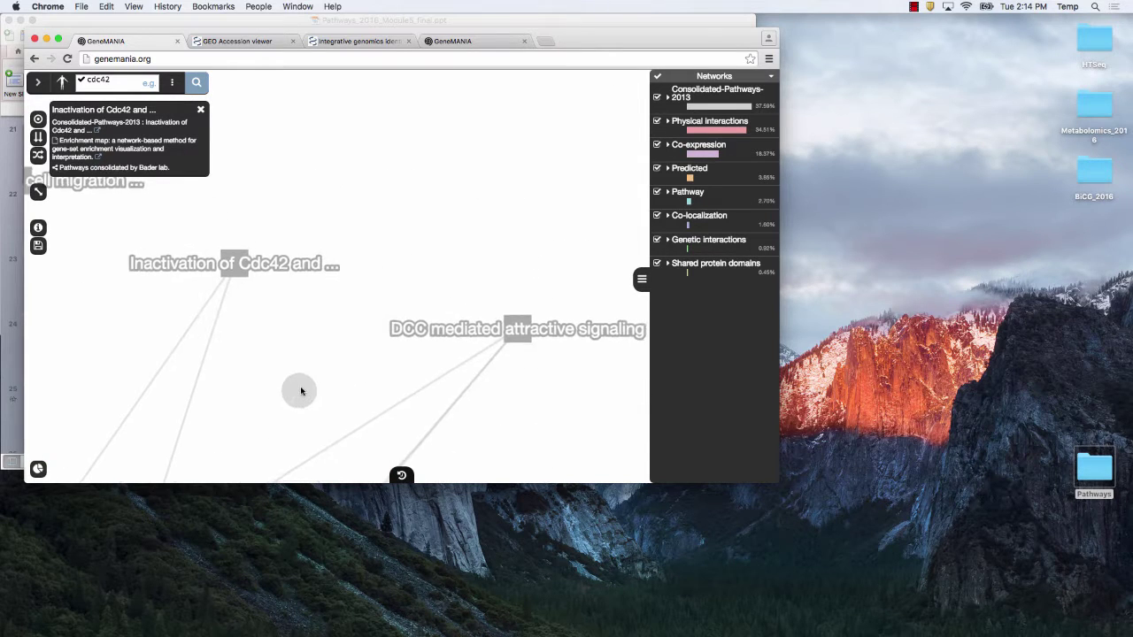
left_click_drag(556, 434, 452, 239)
left_click_drag(463, 358, 396, 149)
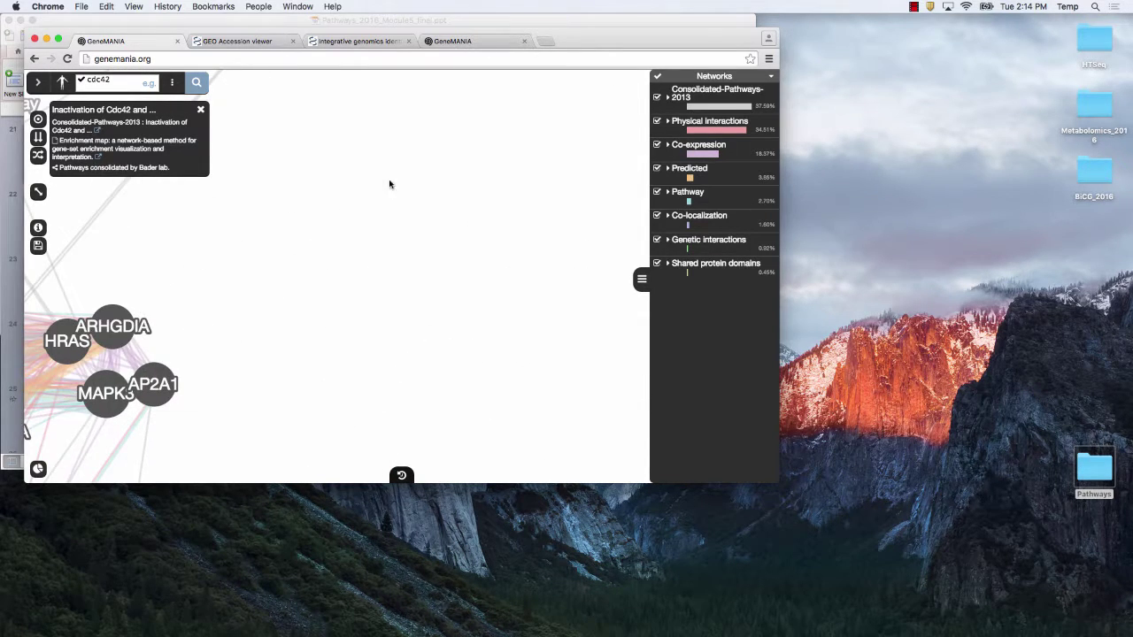
left_click_drag(312, 402, 424, 156)
left_click_drag(347, 264, 495, 88)
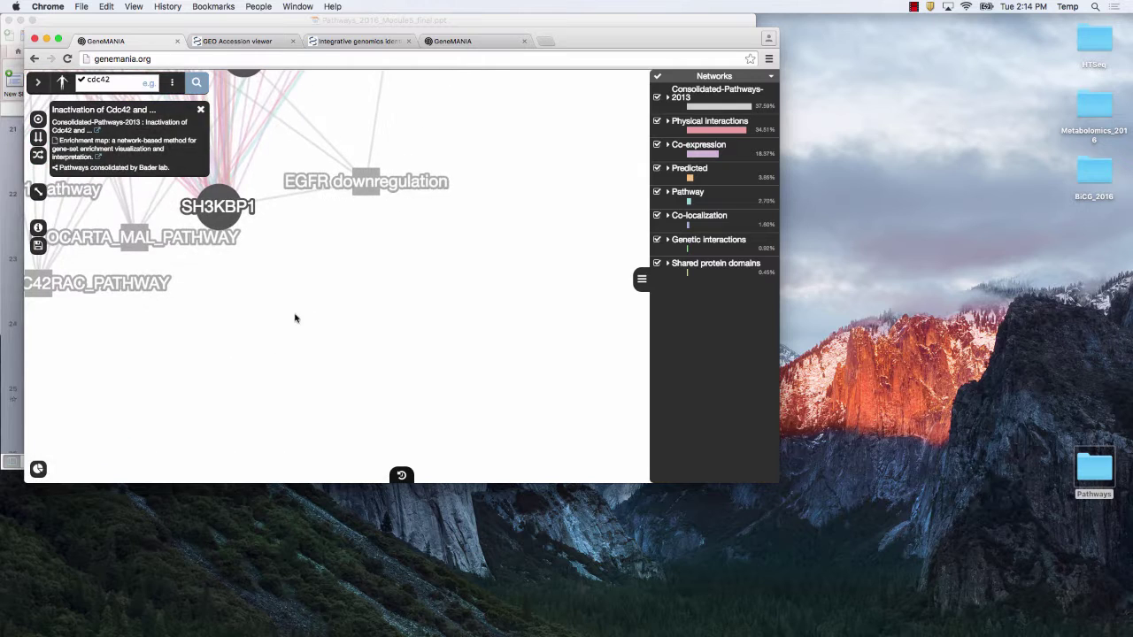
left_click_drag(296, 316, 386, 382)
Move BIOCARTA_MAL_PATHWAY below EGFR downregulation, then view BIOCARTA_CDC42RAC_PATHWAY details
left_click_drag(294, 297, 455, 330)
left_click(455, 324)
scroll(329, 369, "left", 3)
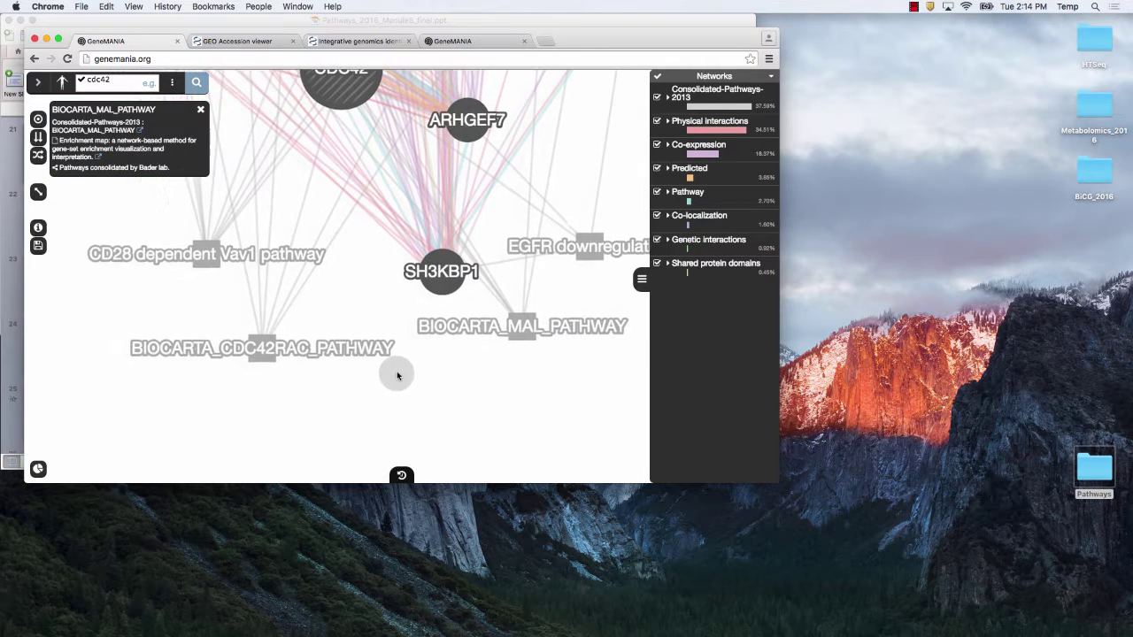
scroll(397, 374, "up", 3)
left_click(257, 396)
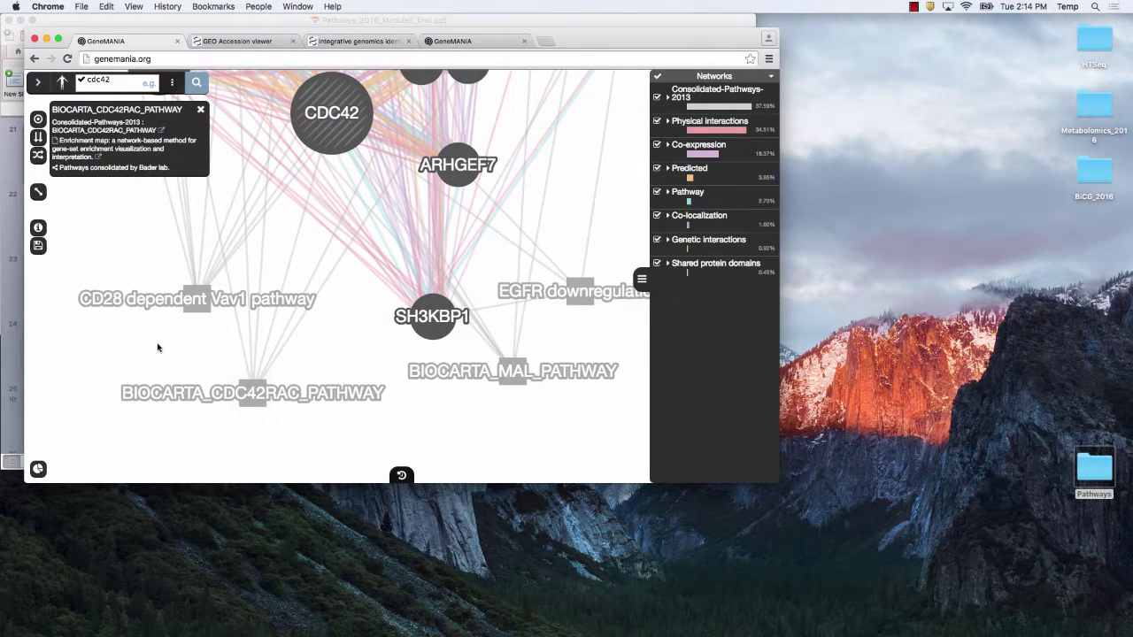
left_click_drag(157, 347, 167, 455)
scroll(148, 280, "down", 5)
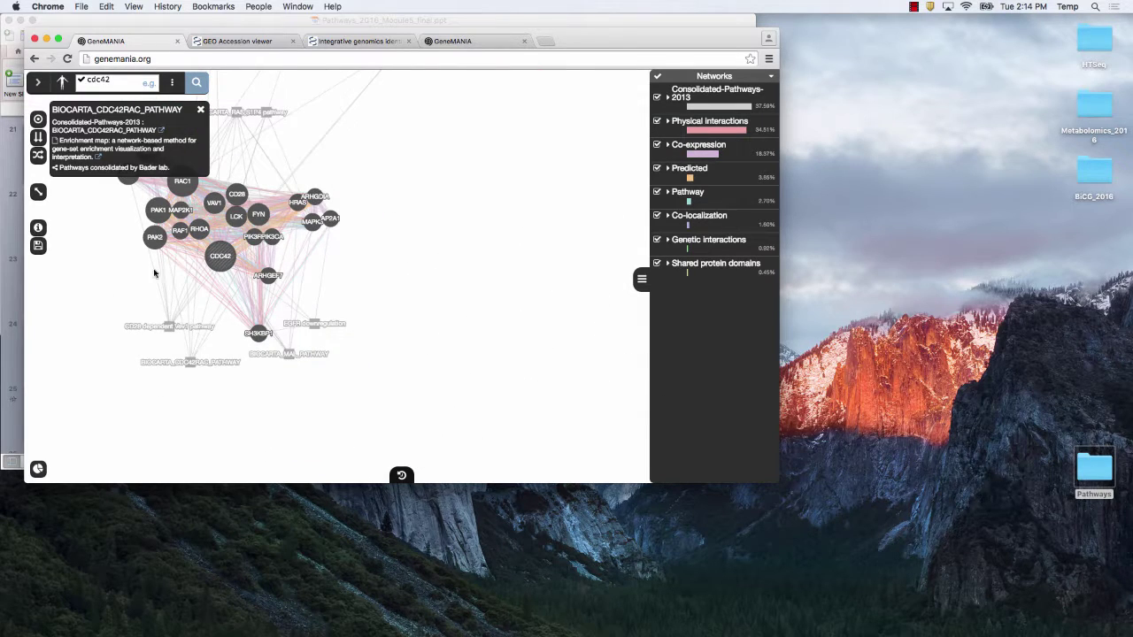
Exclude Co-expression networks and search a pasted gene list containing MRE11A and RAD51
left_click_drag(396, 215, 438, 324)
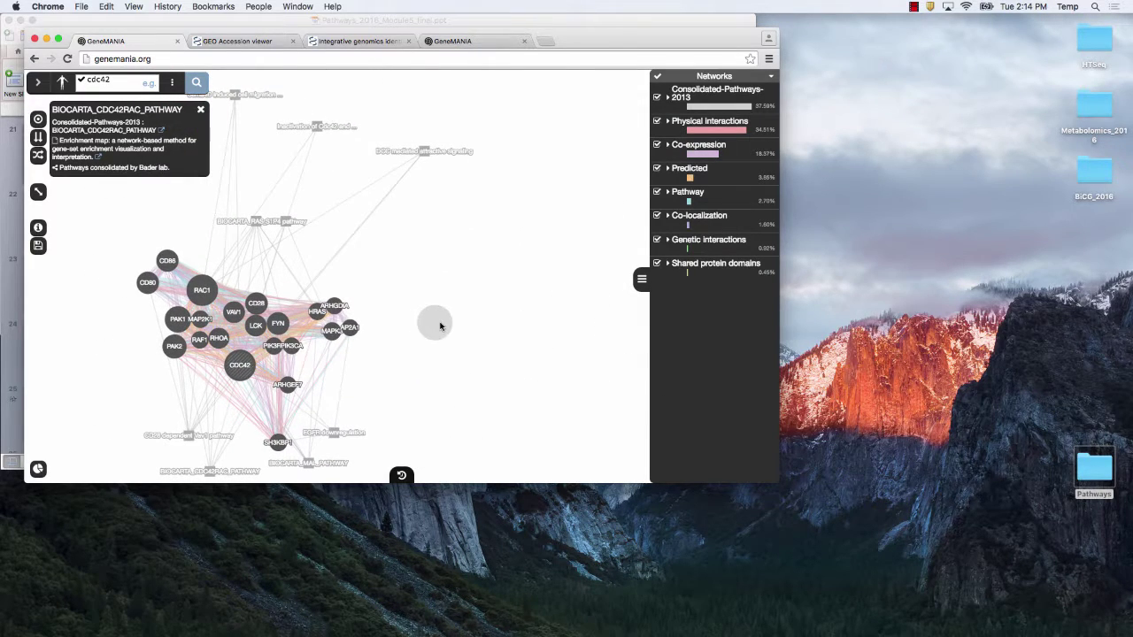
left_click(170, 83)
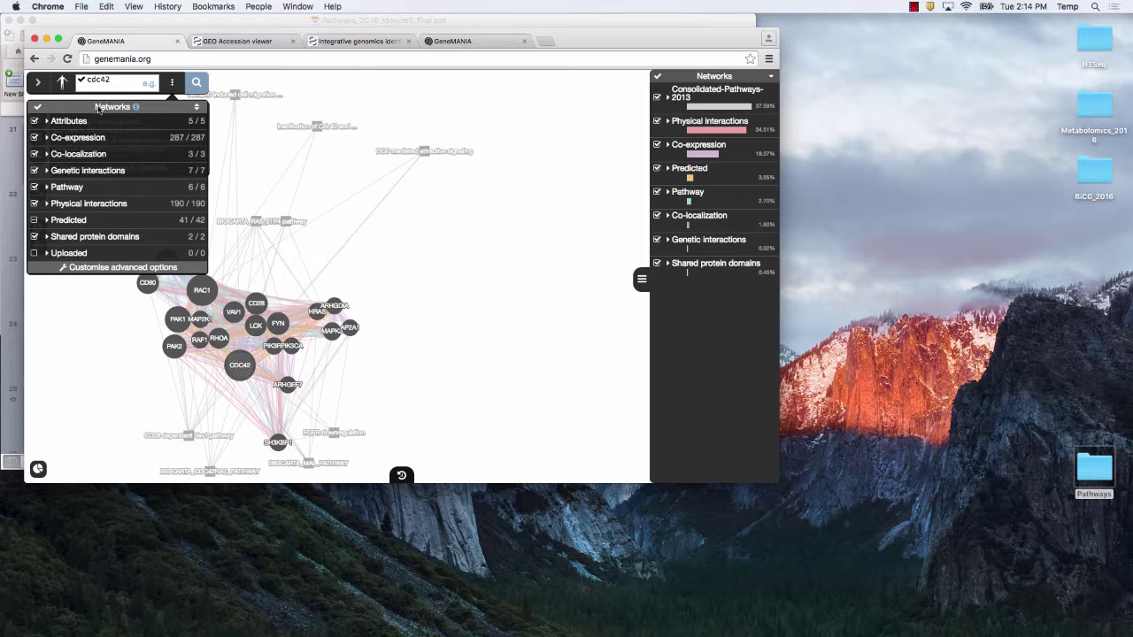
left_click(35, 138)
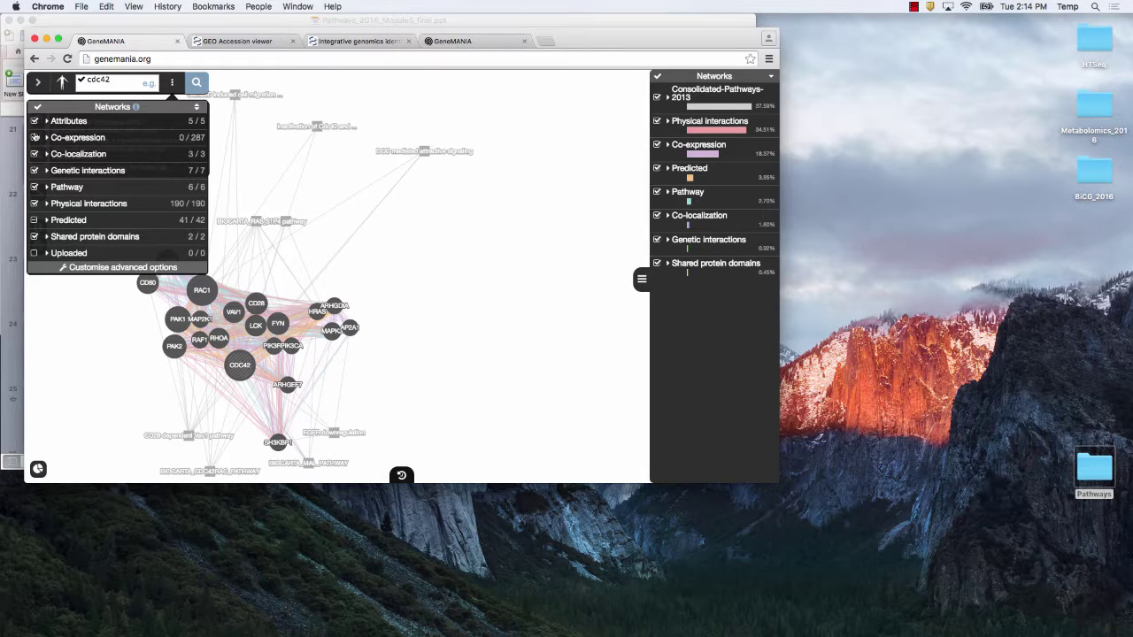
left_click(143, 89)
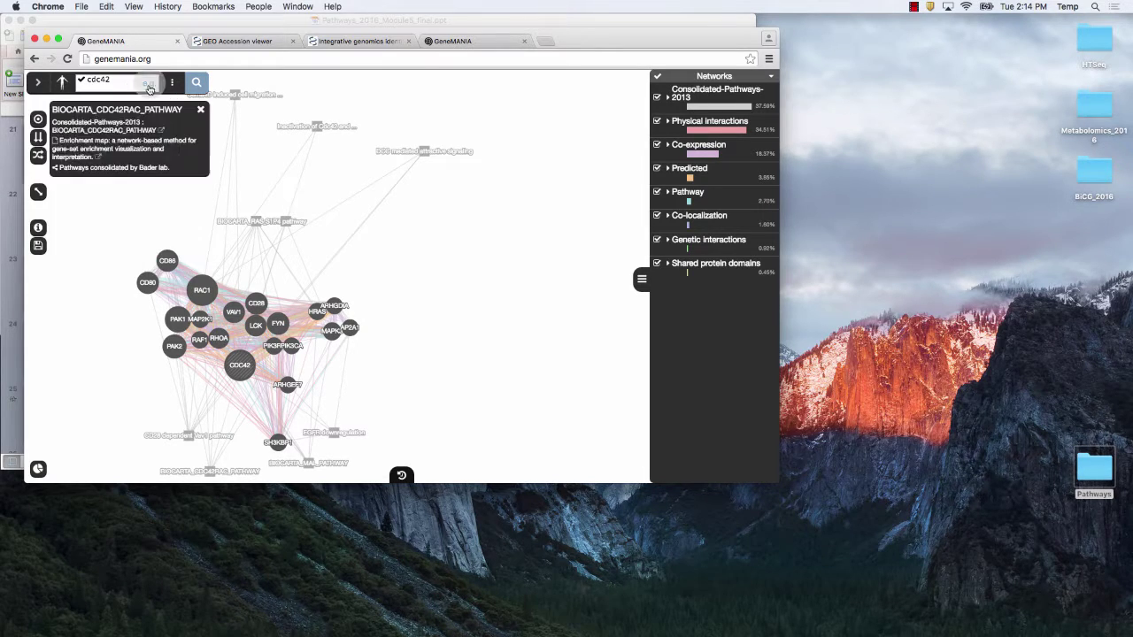
type("MRE11A RAD51 MLH1 MSH2 DMC1 RAD51AP1 RAD50 MSH6 XRCC3 PCNA XRCC2")
left_click(197, 84)
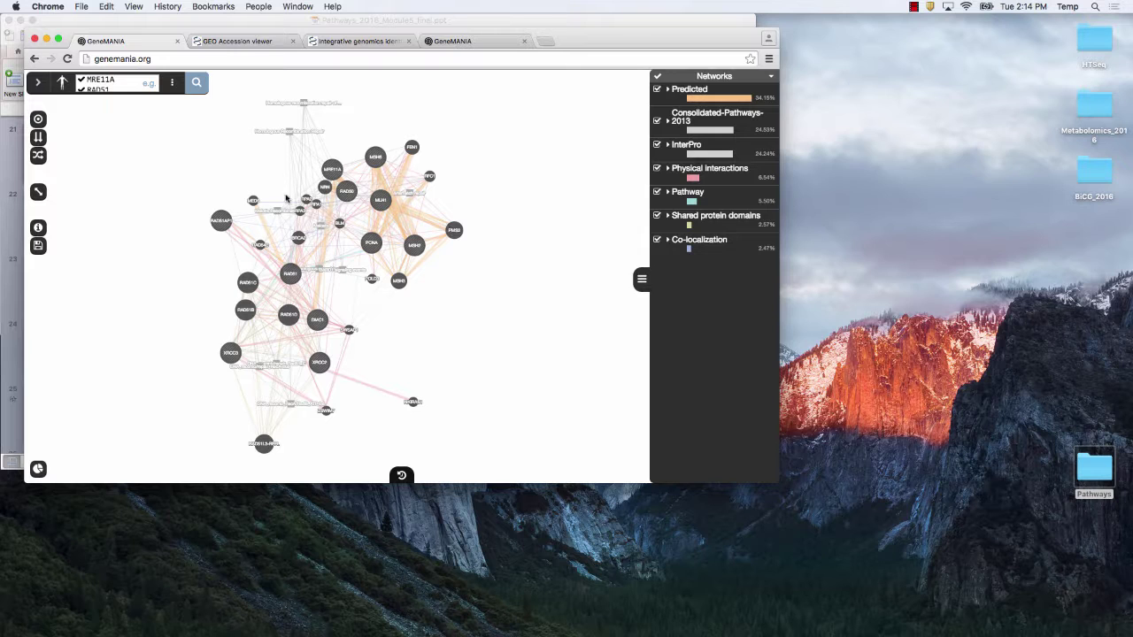
Open the network data sources list and expand its Attributes category
left_click(172, 82)
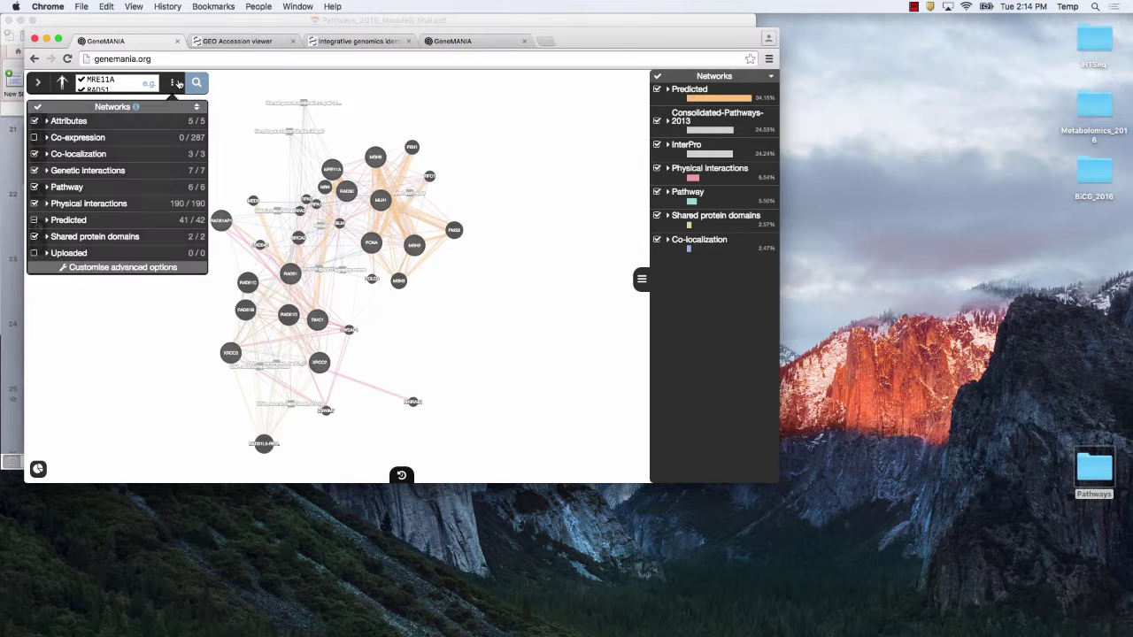
left_click(122, 268)
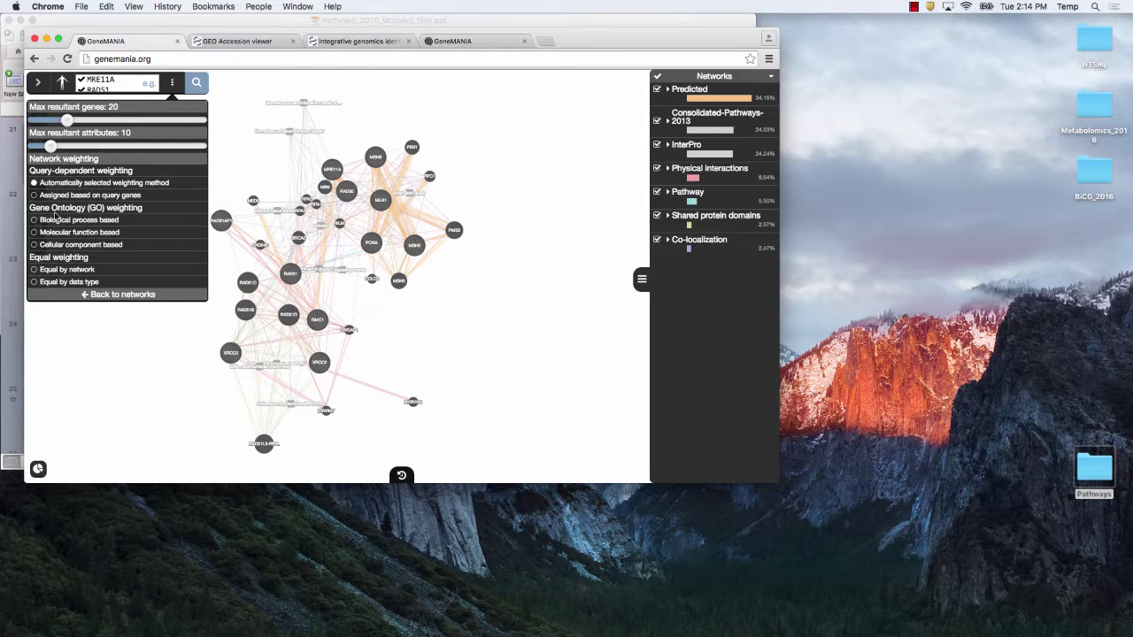
left_click(123, 295)
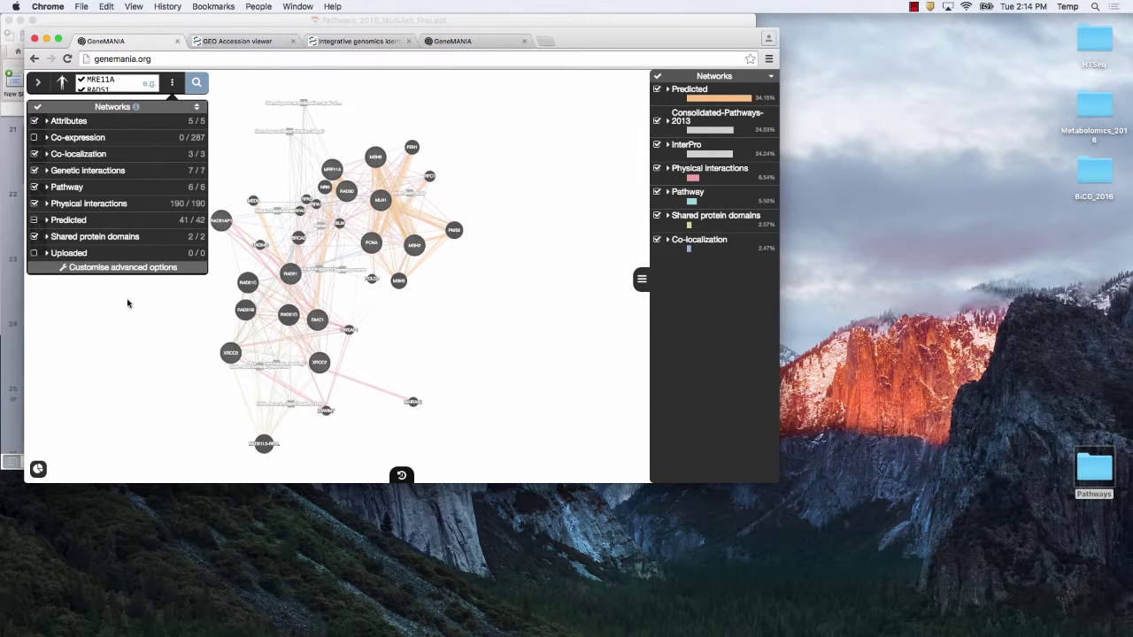
left_click(49, 121)
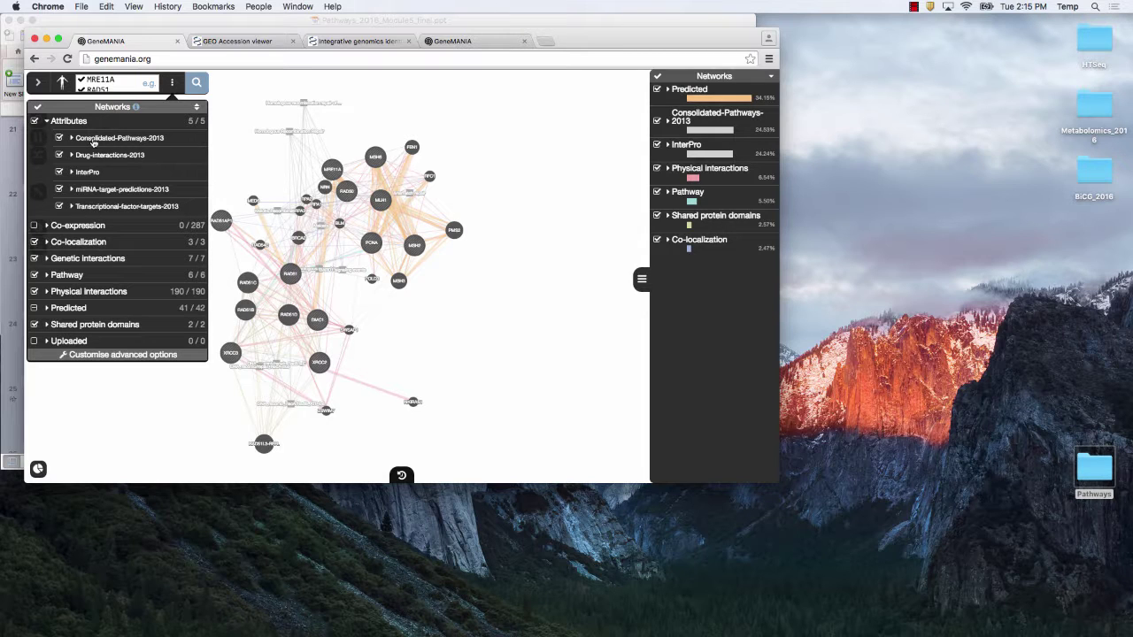
Check the Consolidated-Pathways-2013, Drug-interactions-2013 and InterPro descriptions, then close the list
left_click(73, 139)
left_click(73, 139)
left_click(70, 155)
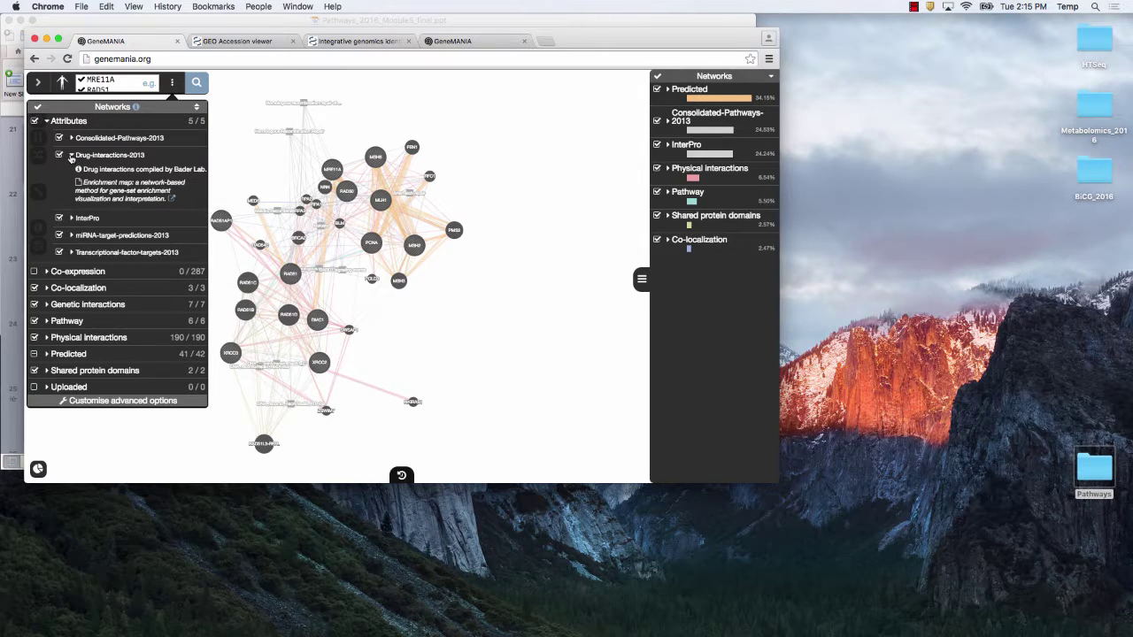
left_click(70, 155)
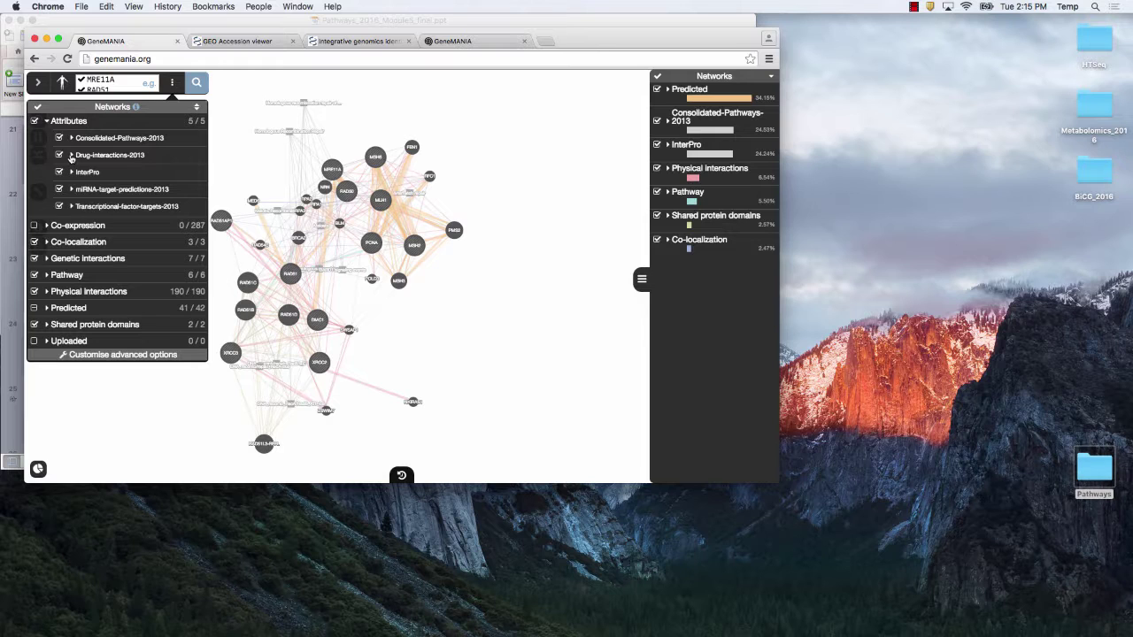
left_click(72, 173)
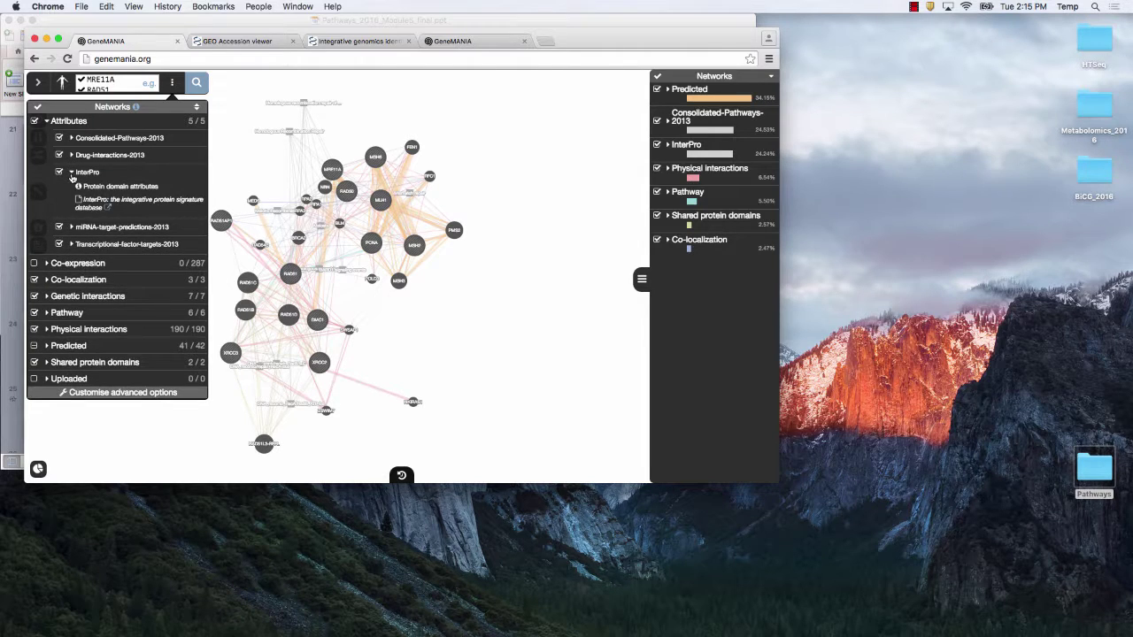
left_click(72, 173)
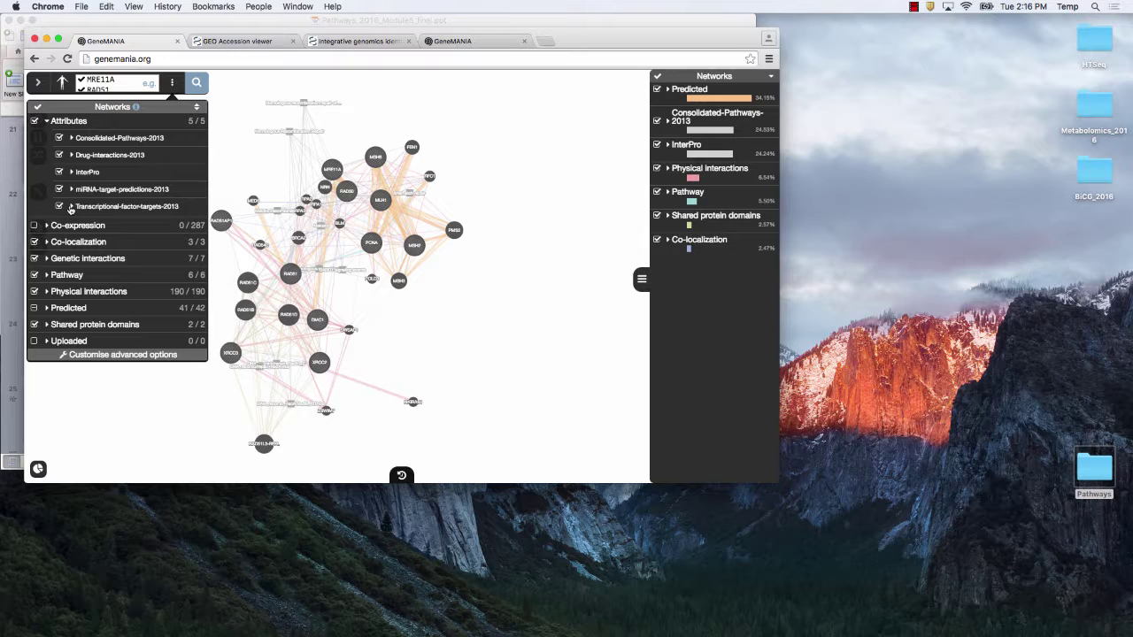
left_click(153, 426)
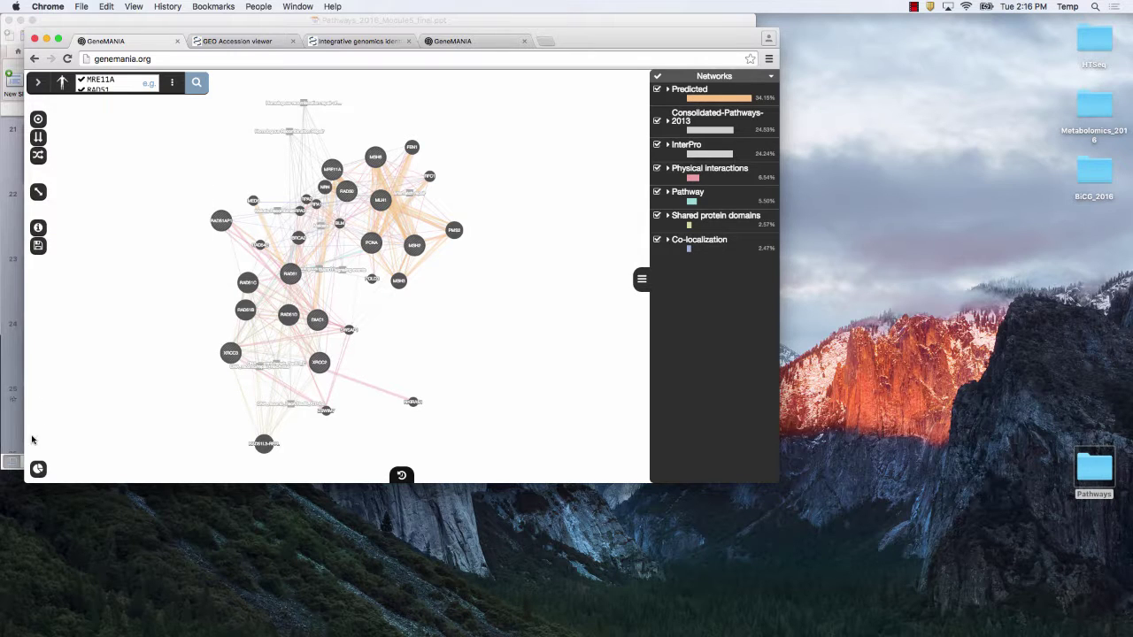
Colour genes by nuclear chromosome and meiotic cell cycle, then show the export options
left_click(38, 469)
left_click(62, 360)
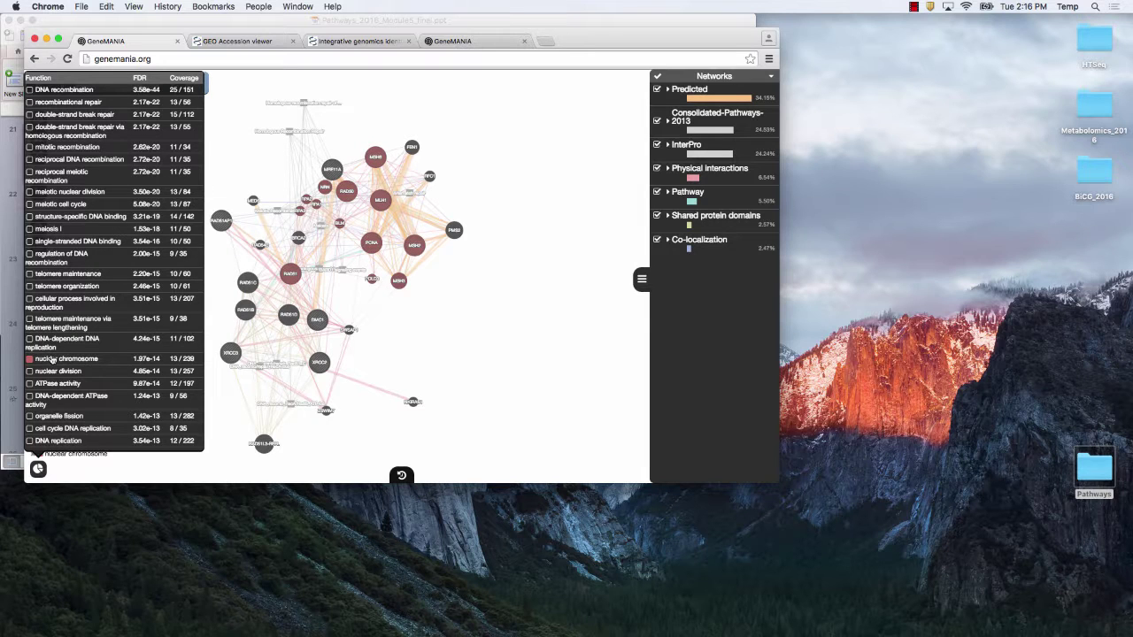
left_click(40, 208)
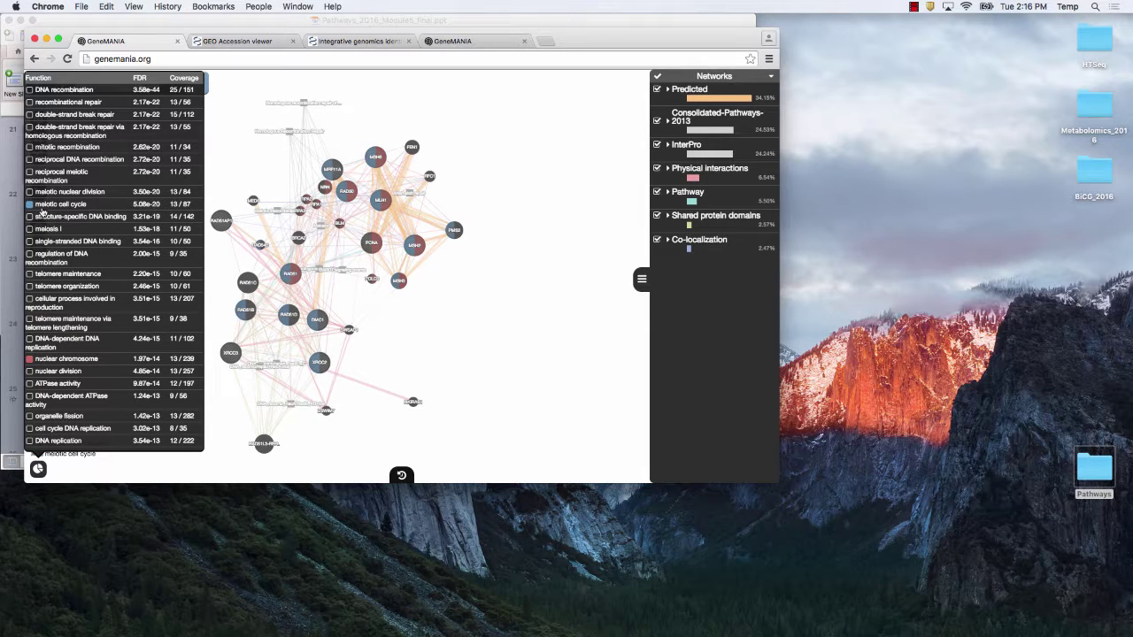
left_click(147, 465)
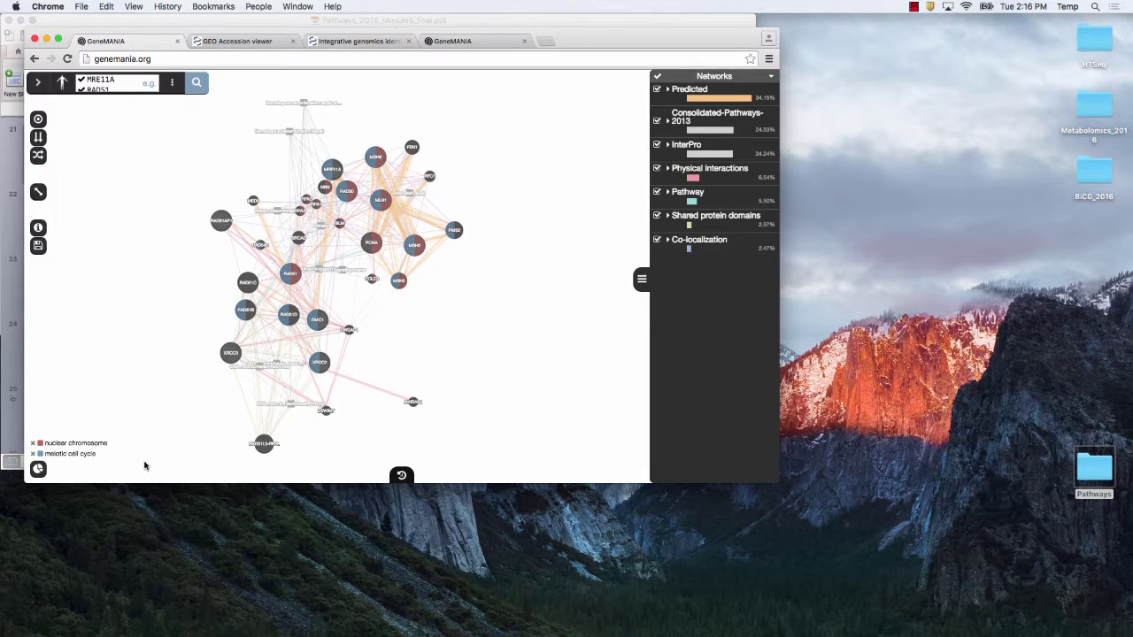
left_click(38, 246)
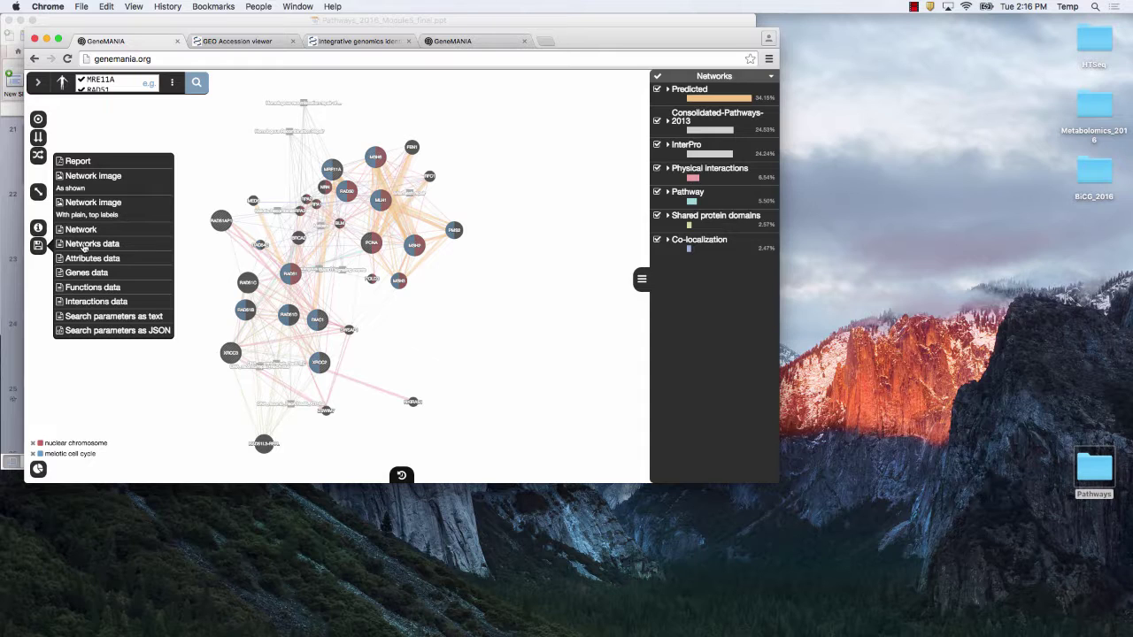
Generate the network's PDF report, scroll through it, and return to the GeneMANIA tab
left_click(78, 161)
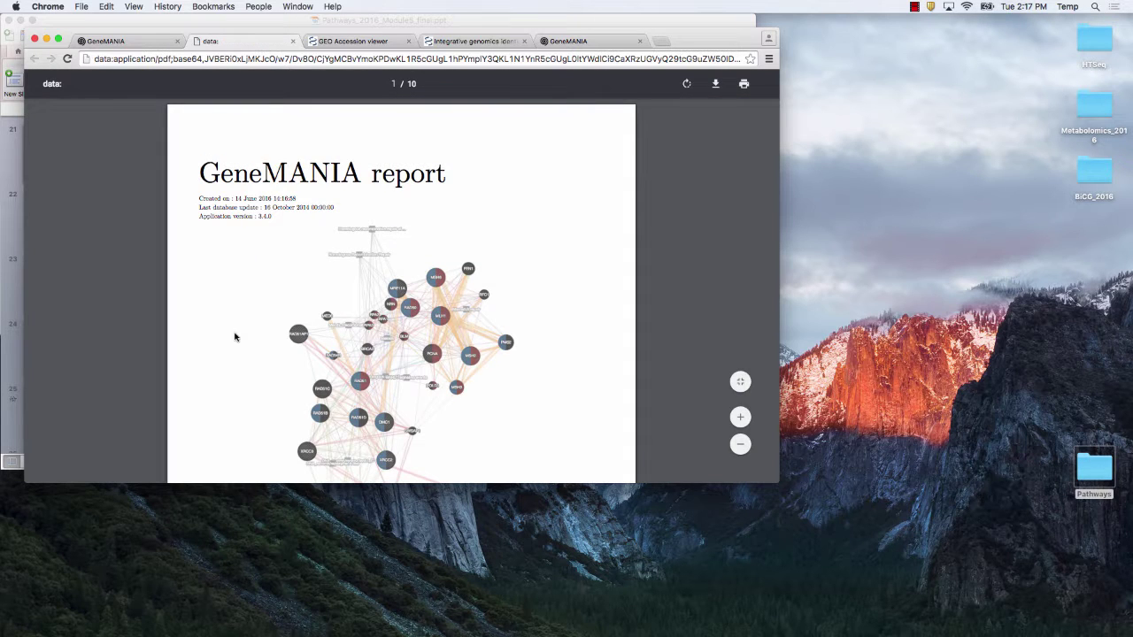
scroll(235, 337, "down", 5)
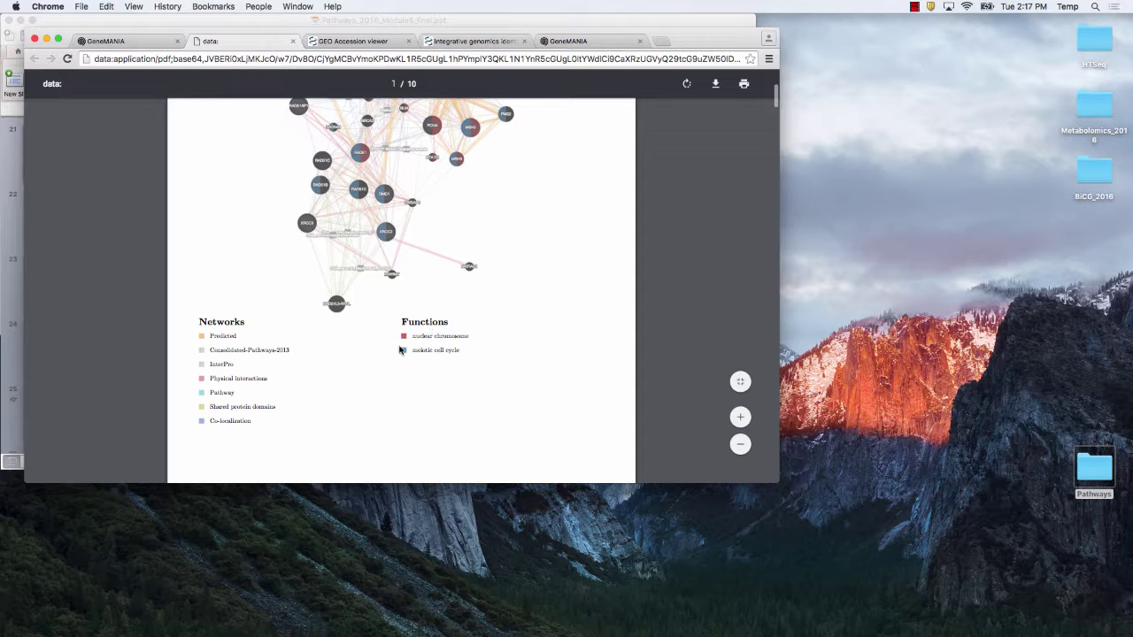
scroll(409, 361, "down", 10)
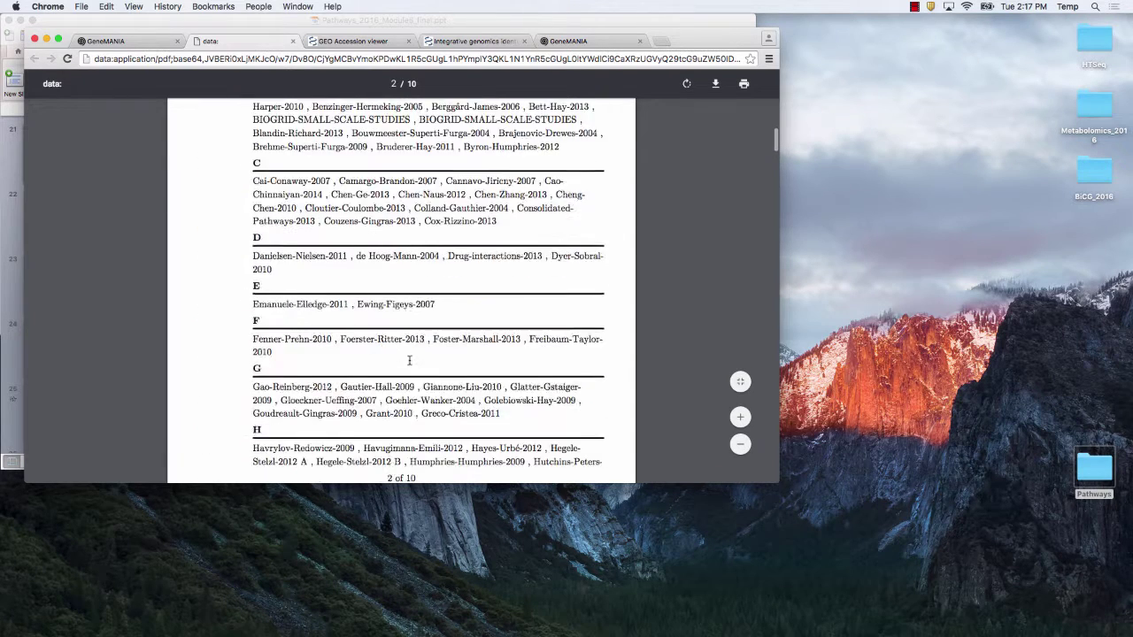
scroll(409, 360, "up", 10)
left_click(124, 42)
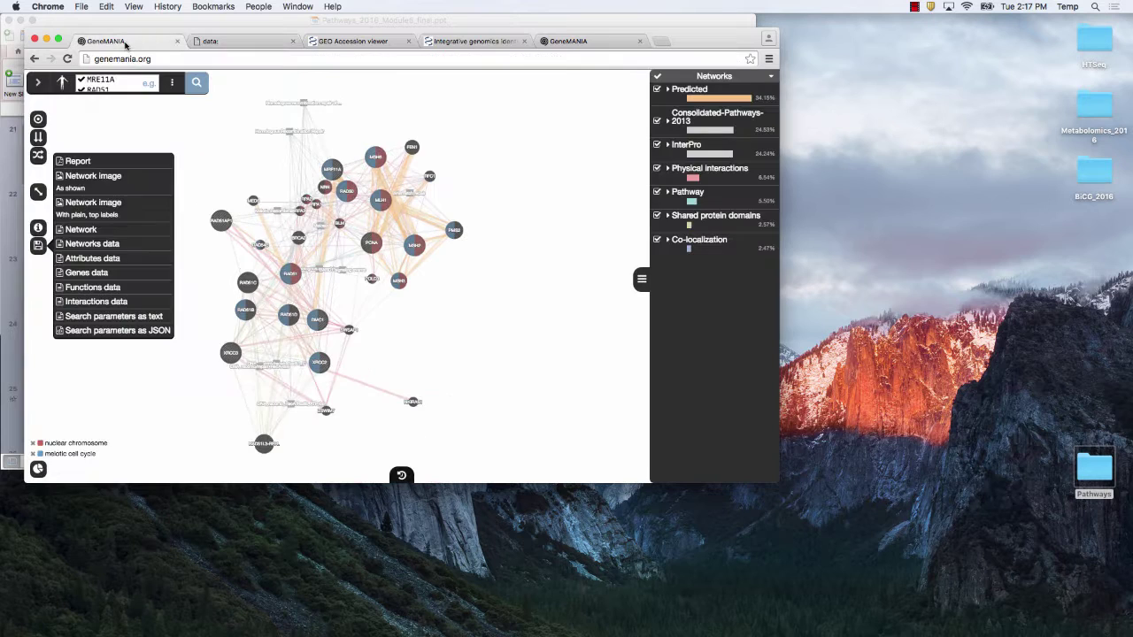
Save the network image as shown to genemania-network.jpg, view it in Preview, then close it
left_click(76, 181)
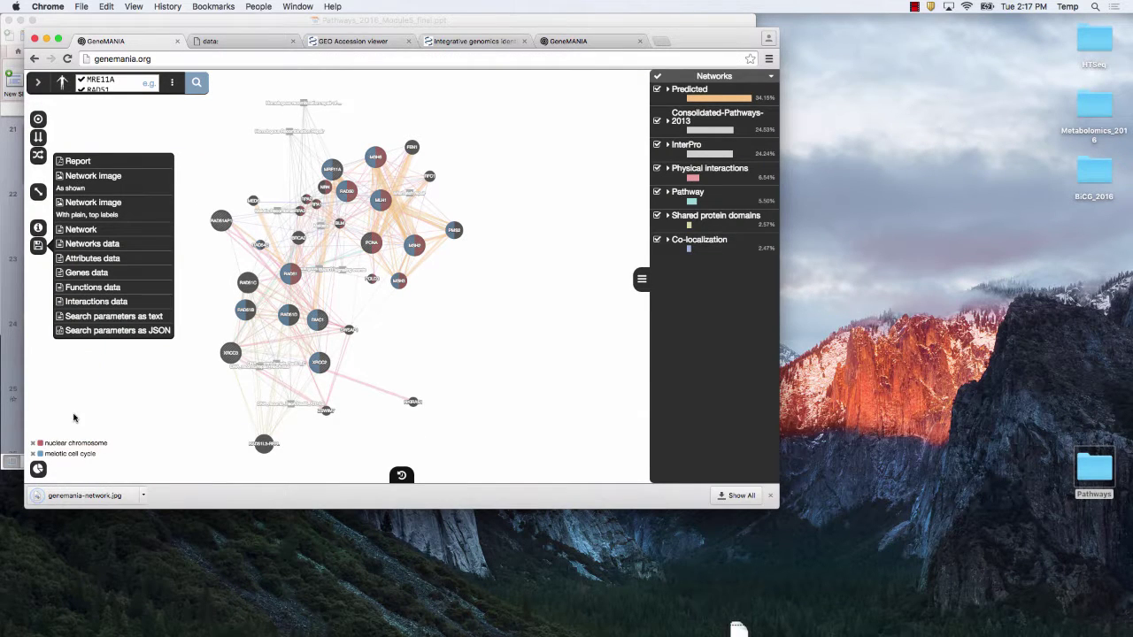
left_click(88, 497)
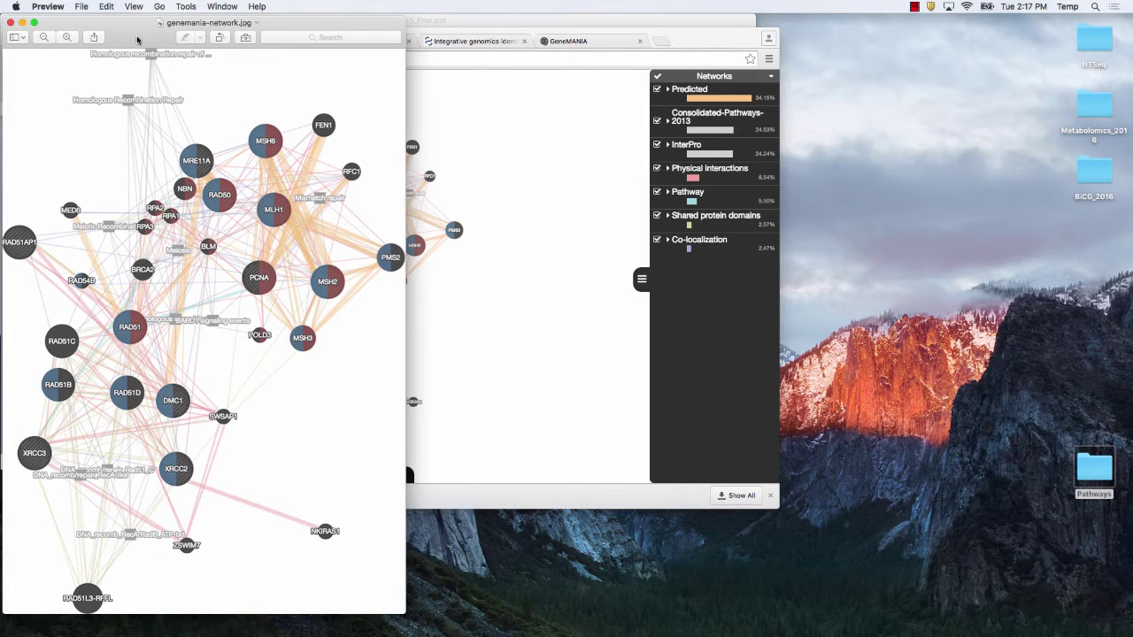
left_click_drag(137, 40, 266, 15)
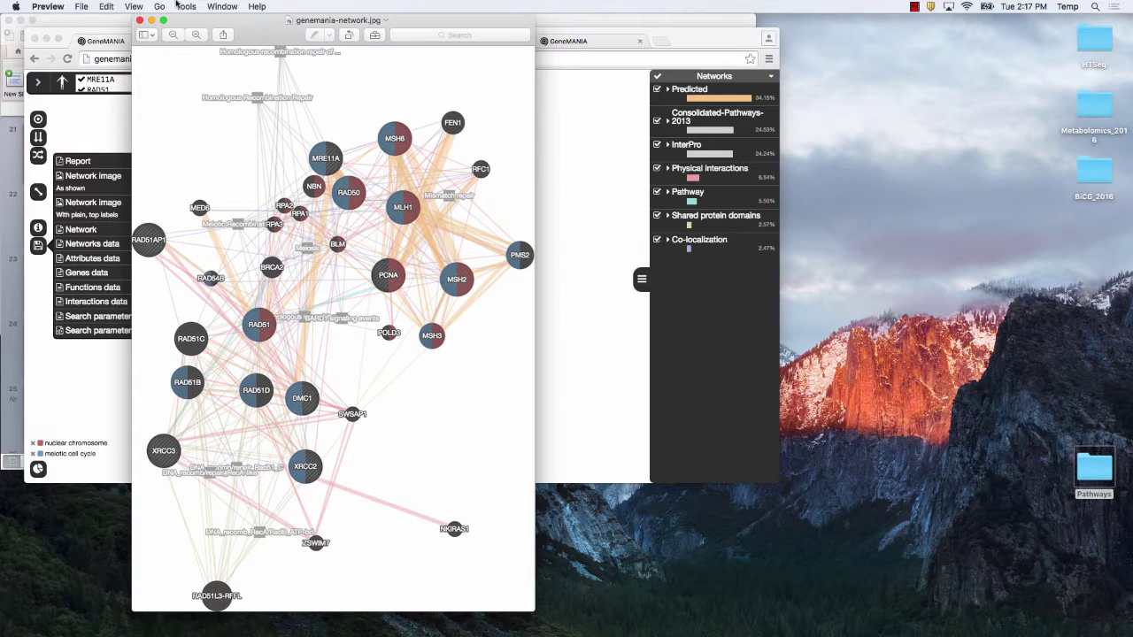
left_click(140, 19)
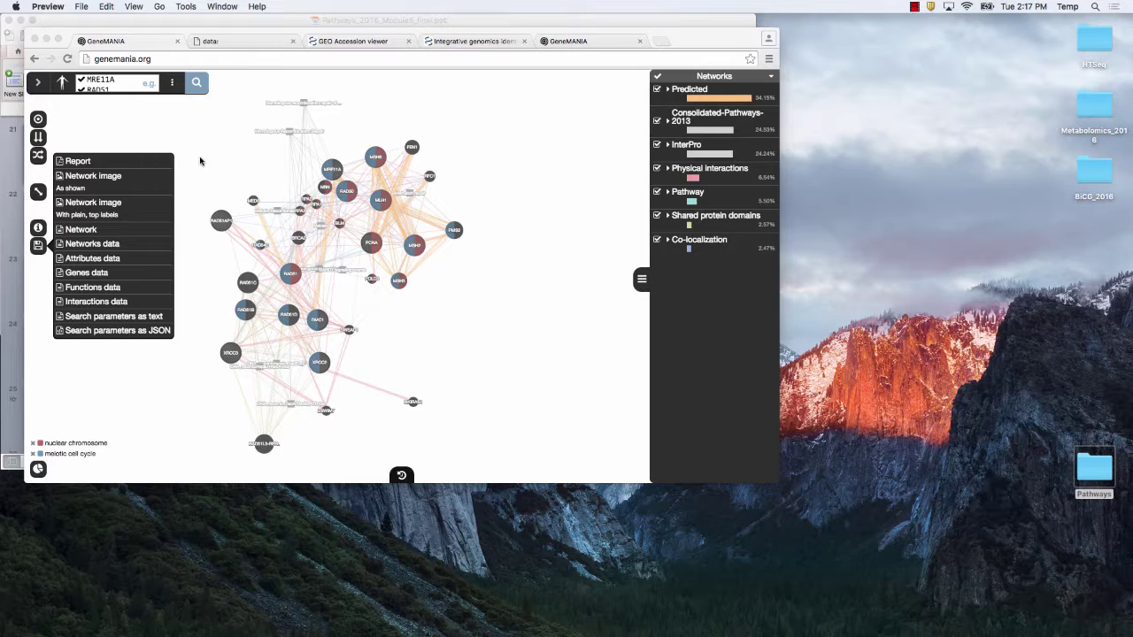
Close the export choices, try Upload a network under Uploaded, cancel, then switch to PowerPoint
left_click(199, 170)
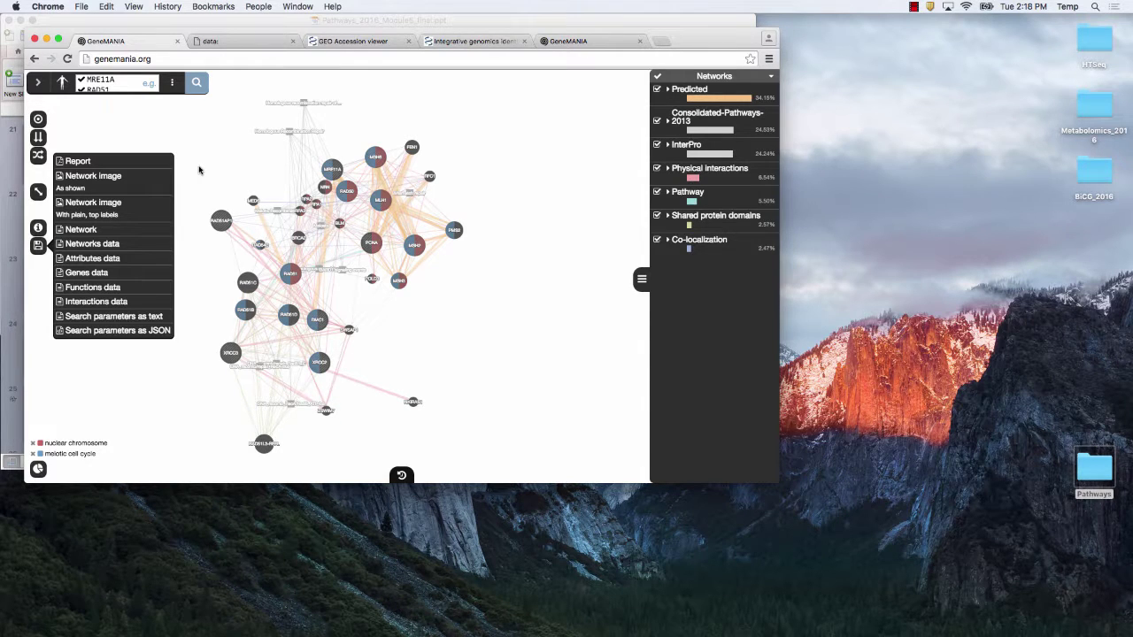
left_click(120, 408)
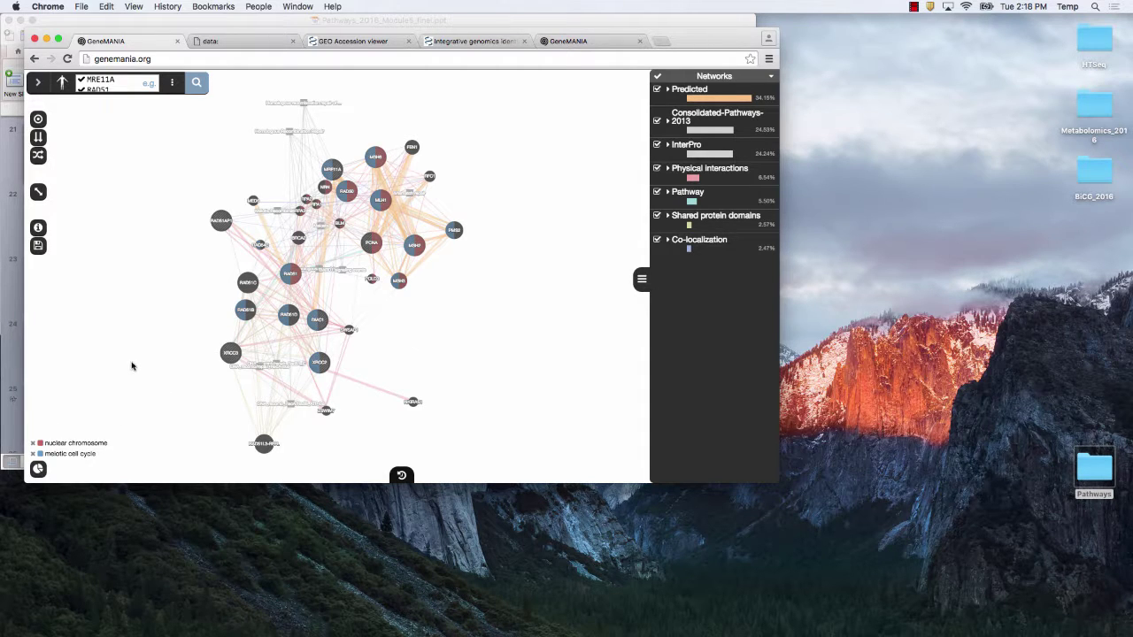
left_click(171, 83)
left_click(68, 343)
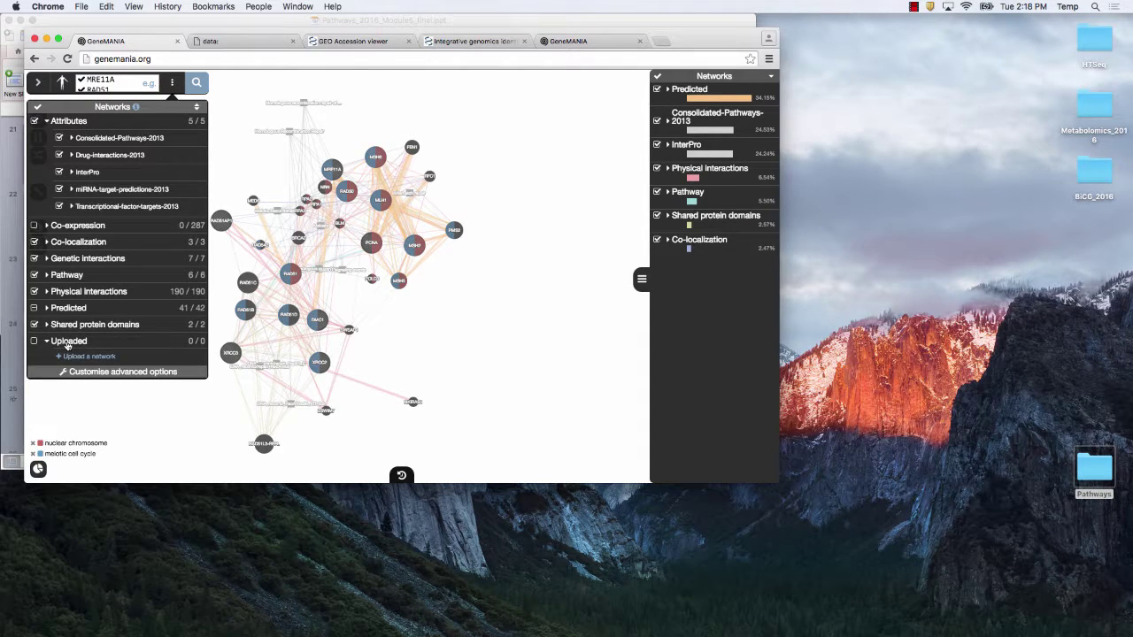
left_click(81, 357)
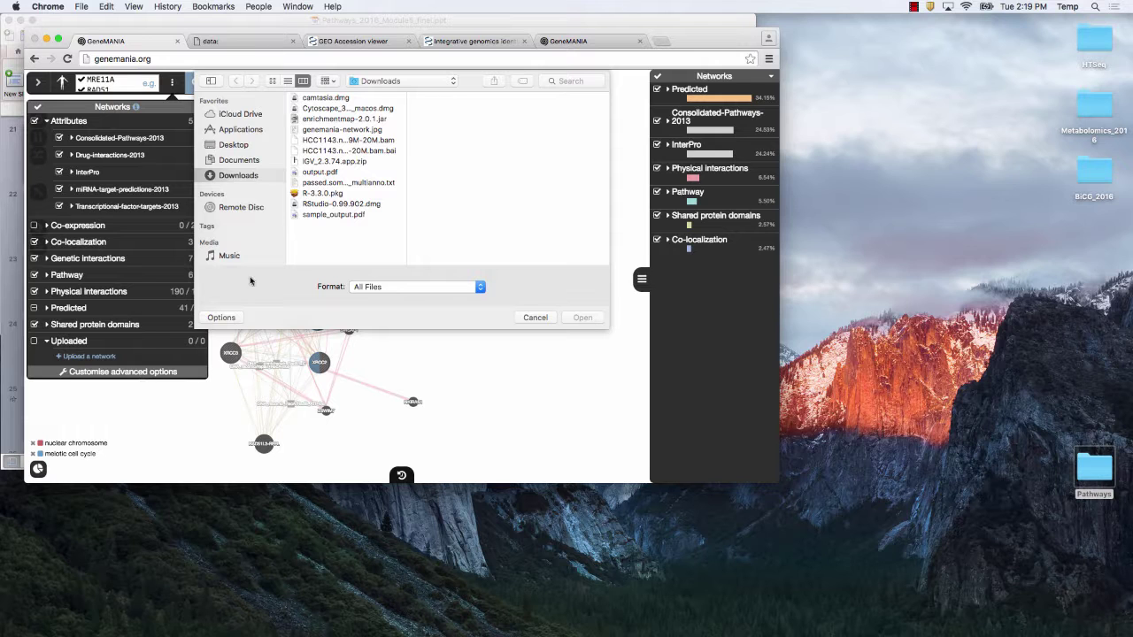
left_click(534, 318)
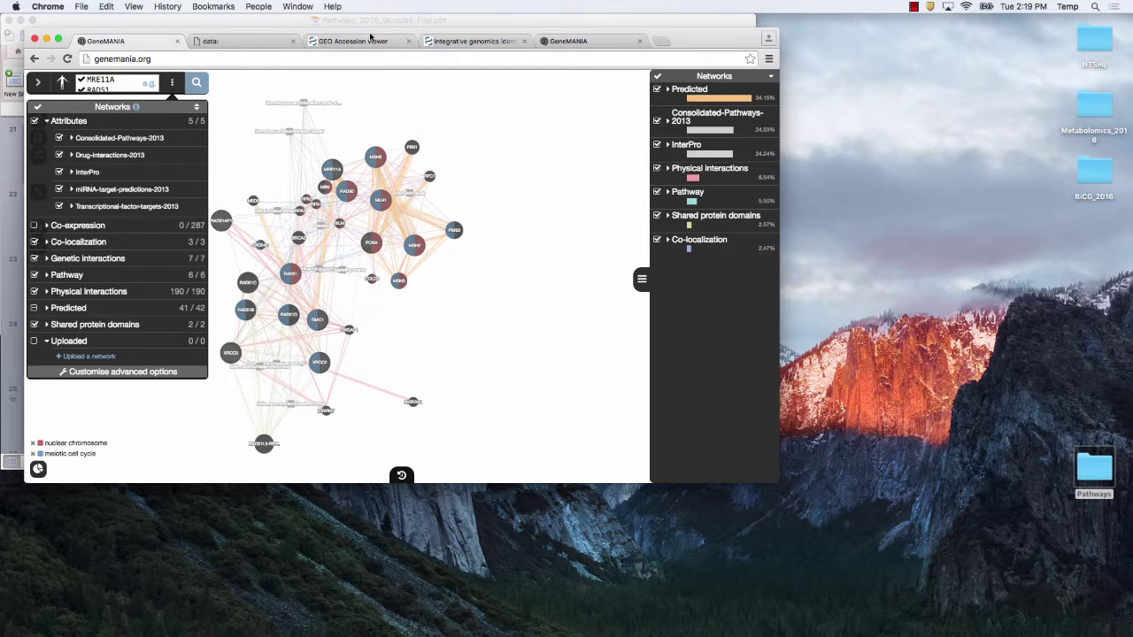
key("super+Tab")
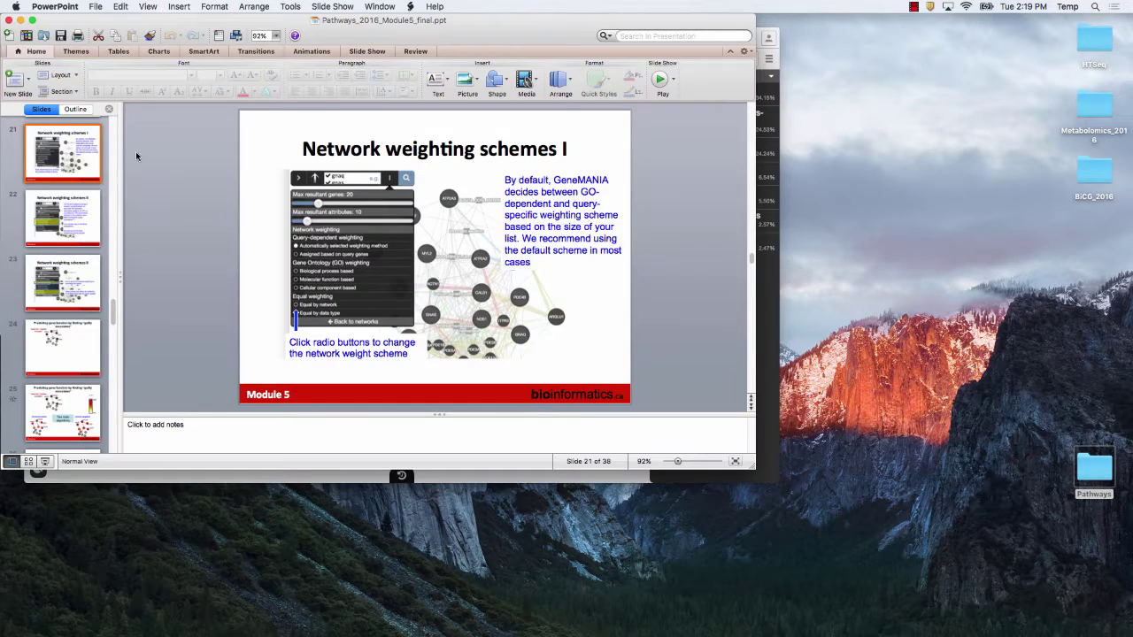
Start the slide show and advance two slides to 'Predicting gene function by finding "guilty associates"'
left_click(44, 462)
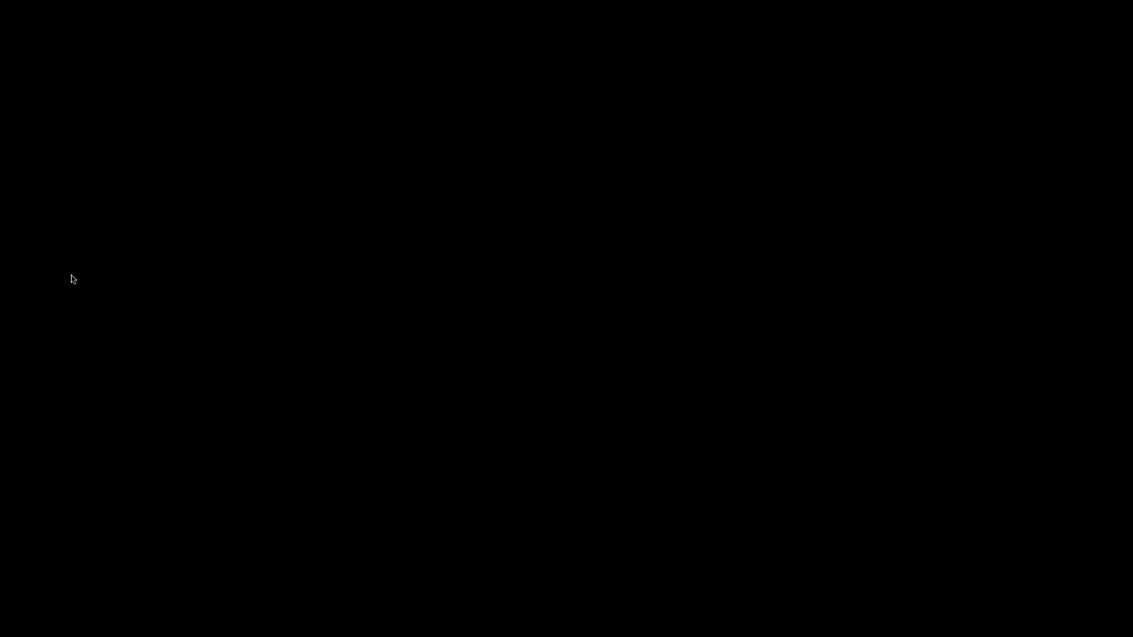
key("Right")
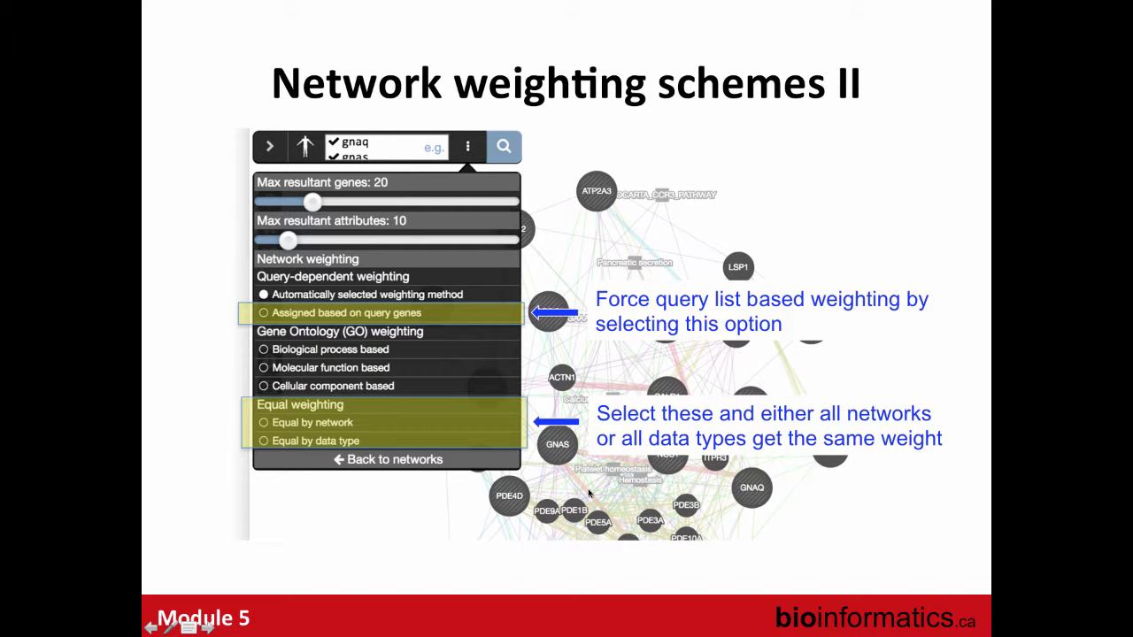
key("Right")
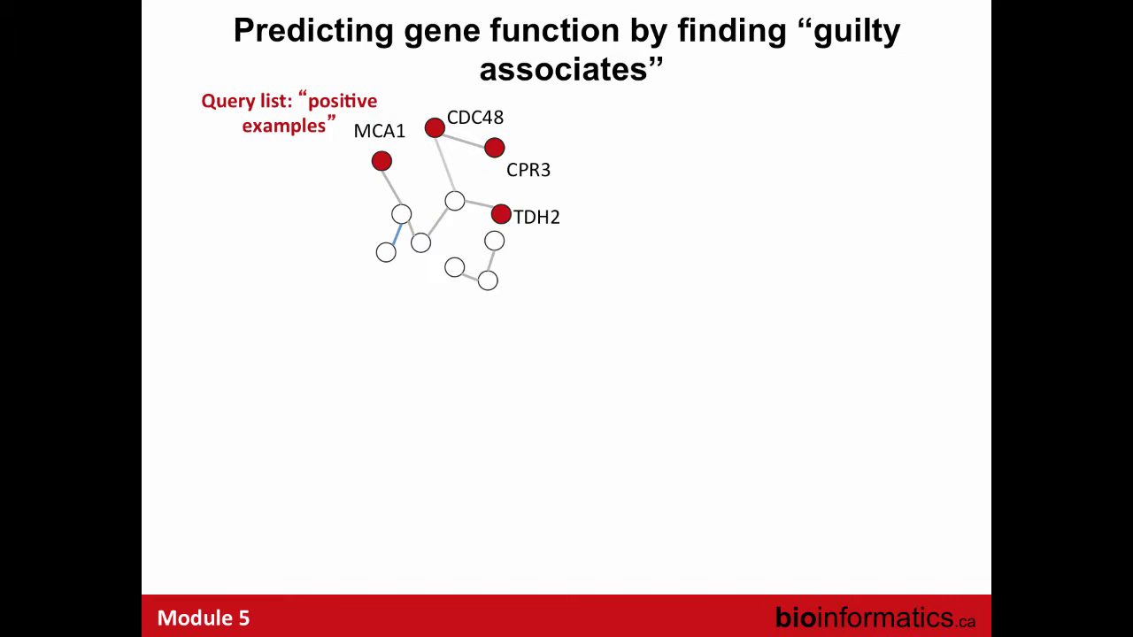